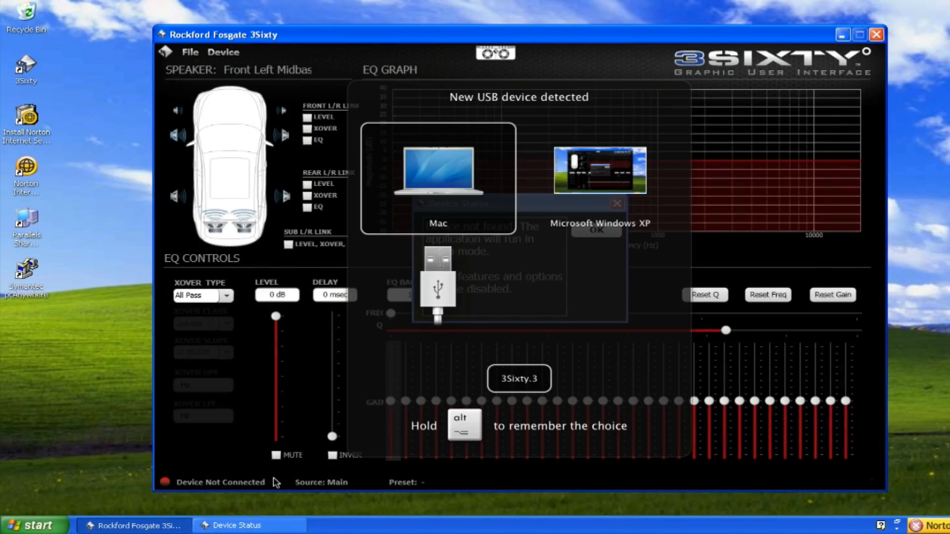
- Connect the 3Sixty.3 USB device to Microsoft Windows XP and dismiss the device status message
{"action": "left_click", "coordinate": [587, 171]}
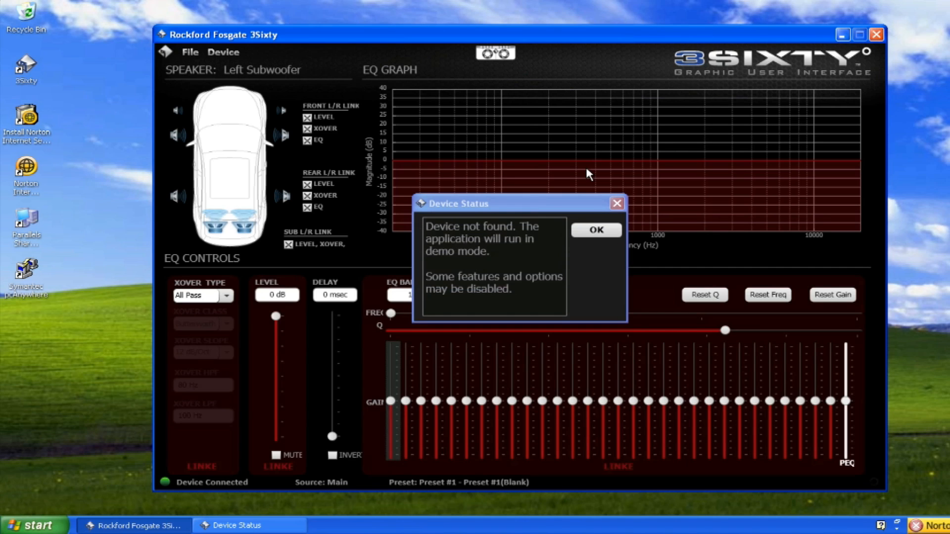
{"action": "left_click", "coordinate": [591, 231]}
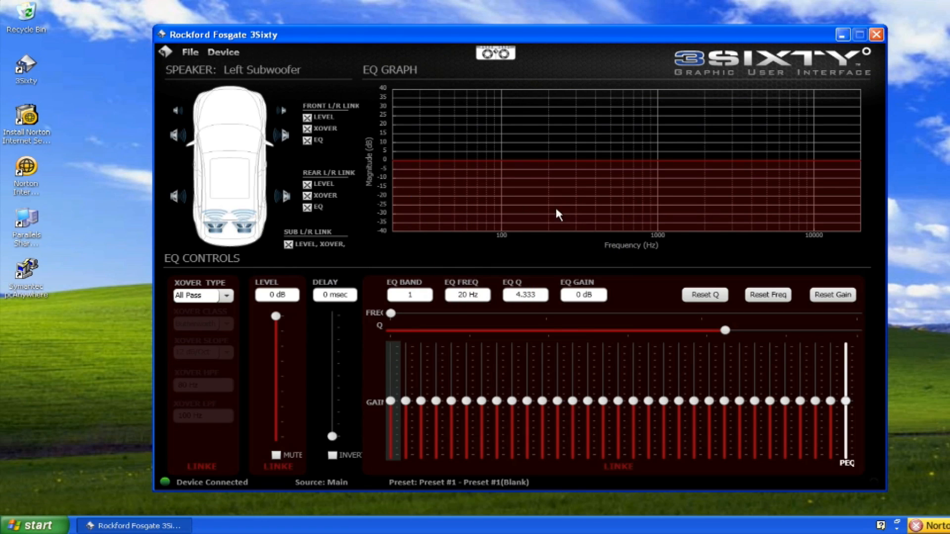
- Open the device configuration and set the main input source interface to High Level (Speaker)
{"action": "left_click", "coordinate": [228, 52]}
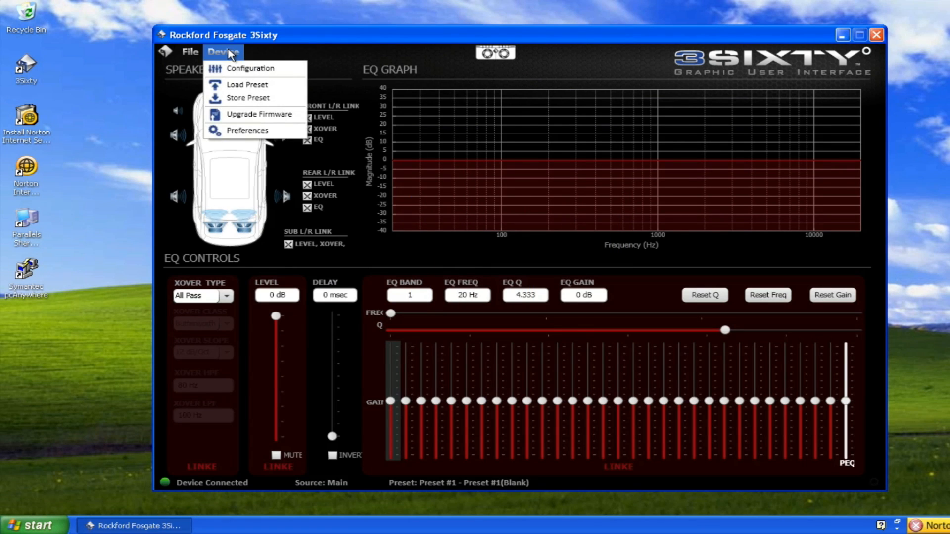
{"action": "left_click", "coordinate": [233, 69]}
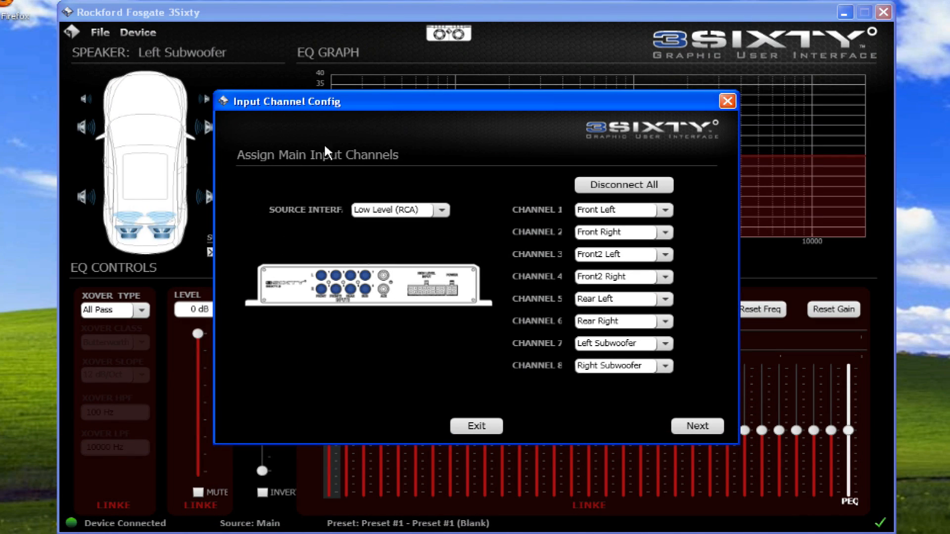
{"action": "left_click", "coordinate": [440, 210]}
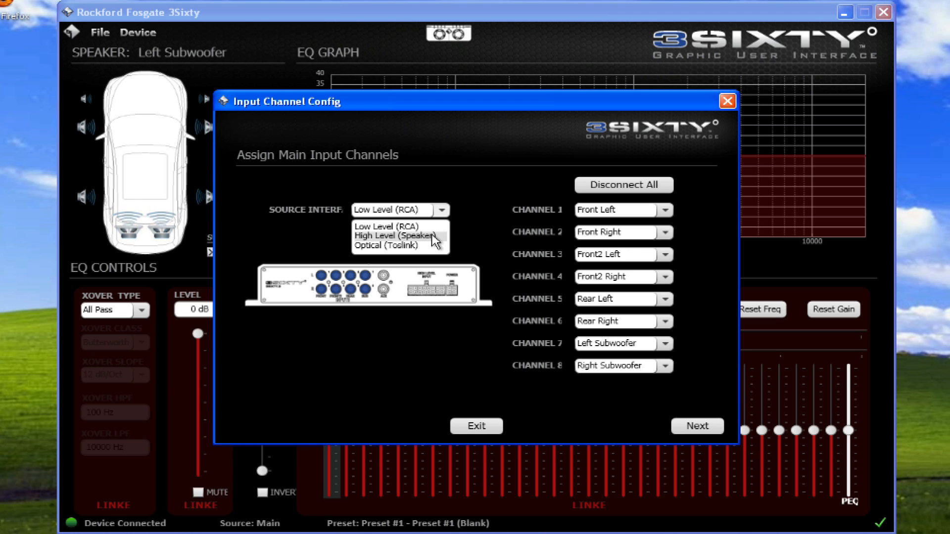
{"action": "left_click", "coordinate": [431, 235]}
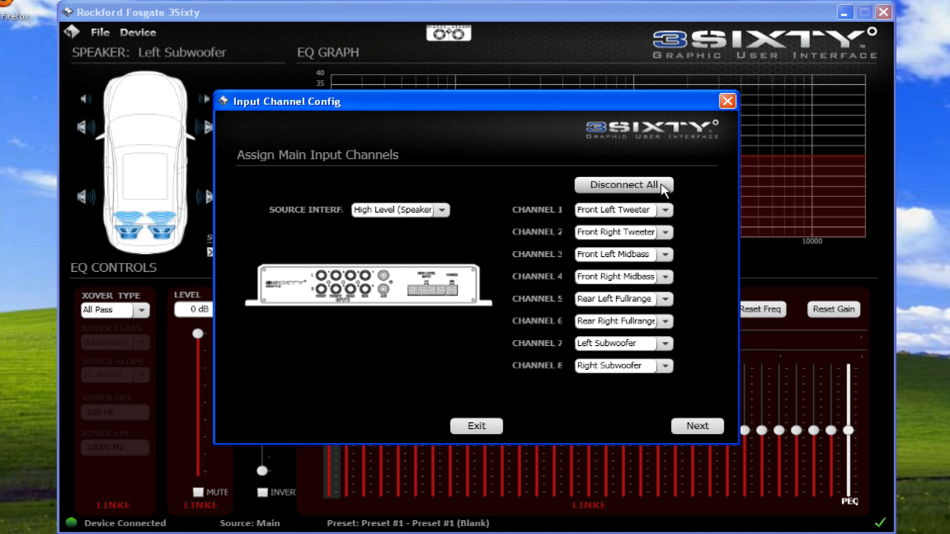
- Assign main input channels 1 to 4 to Front Left Tweeter, Front Right Tweeter, Front Left Midbass and Front Right Midbass
{"action": "left_click", "coordinate": [664, 211]}
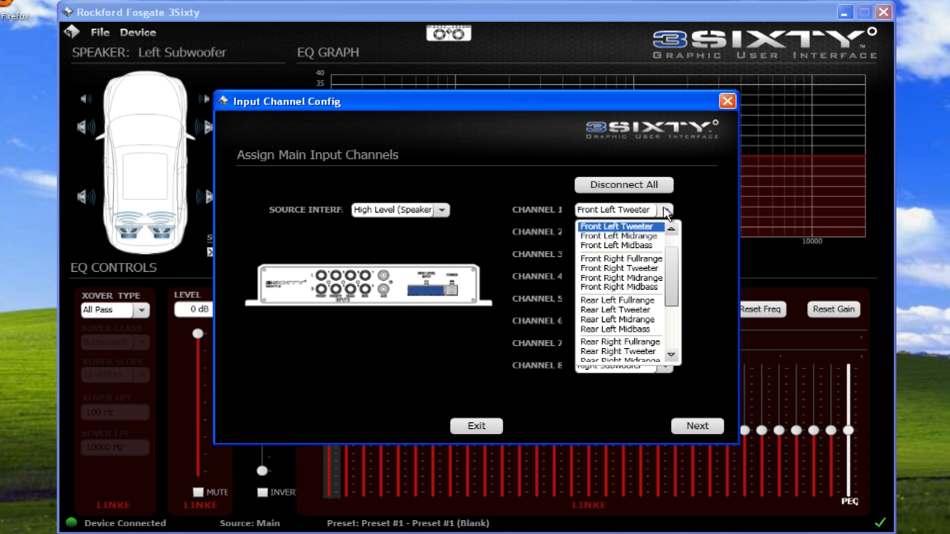
{"action": "left_click", "coordinate": [656, 224]}
{"action": "left_click", "coordinate": [664, 236]}
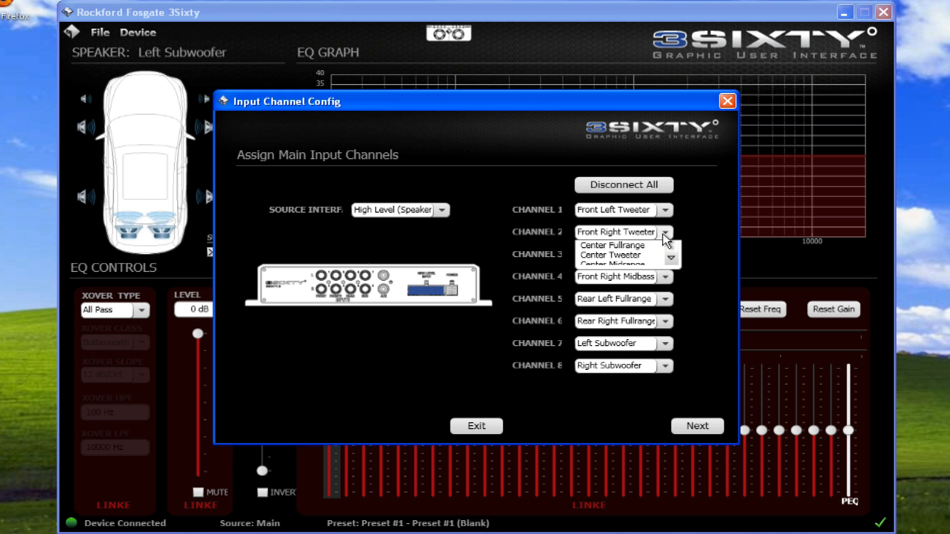
{"action": "left_click", "coordinate": [658, 251]}
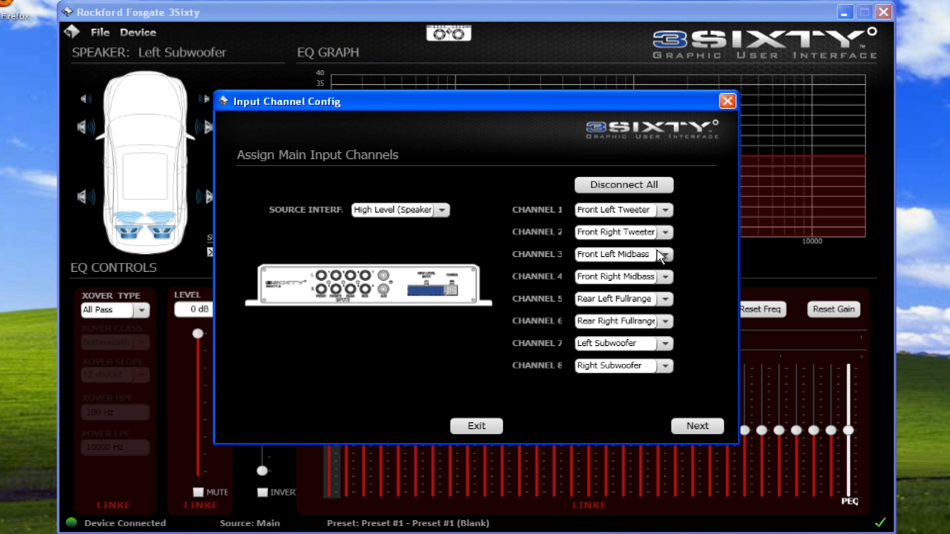
{"action": "left_click", "coordinate": [665, 254]}
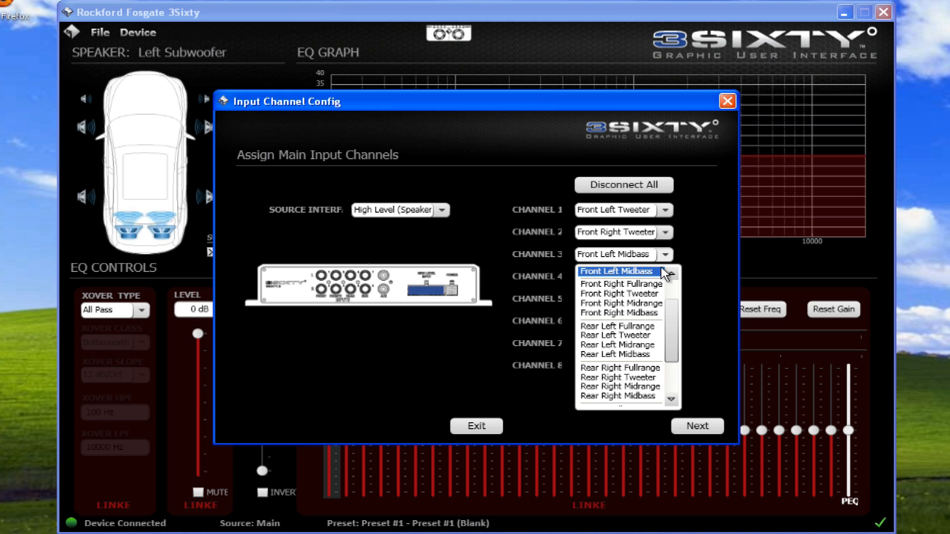
{"action": "left_click", "coordinate": [664, 271]}
{"action": "left_click", "coordinate": [666, 278]}
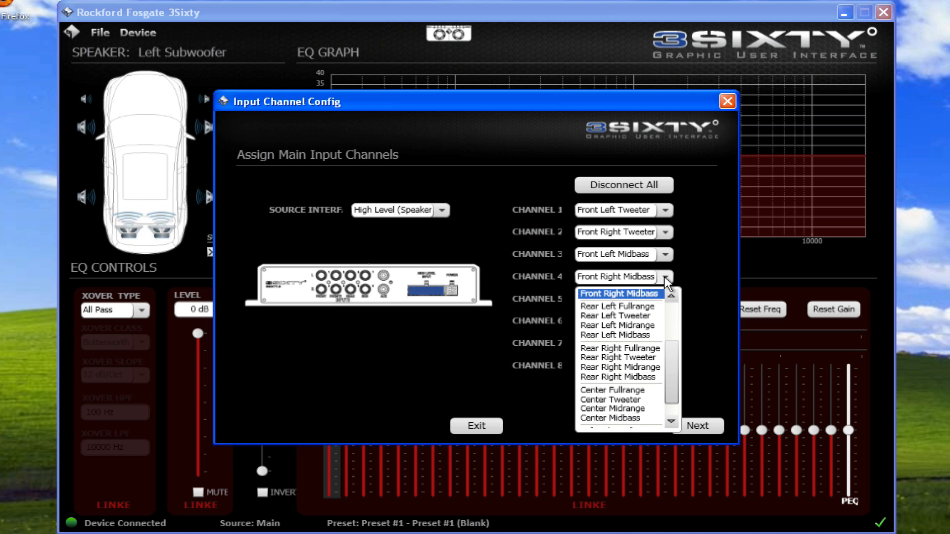
{"action": "left_click", "coordinate": [660, 294]}
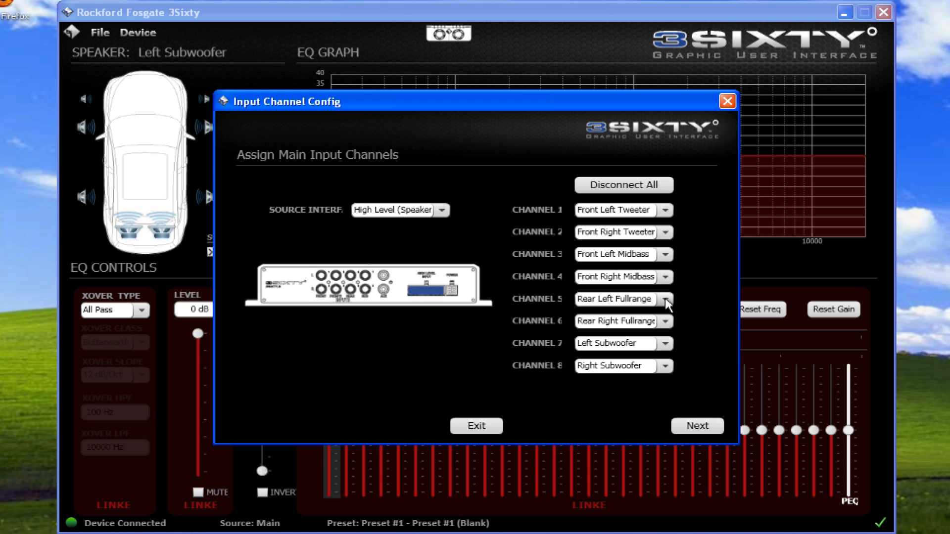
- Assign input channels 5 to 8 to Rear Left Fullrange, Rear Right Fullrange, Left Subwoofer and Right Subwoofer, and proceed to the output channel assignment
{"action": "left_click", "coordinate": [665, 298]}
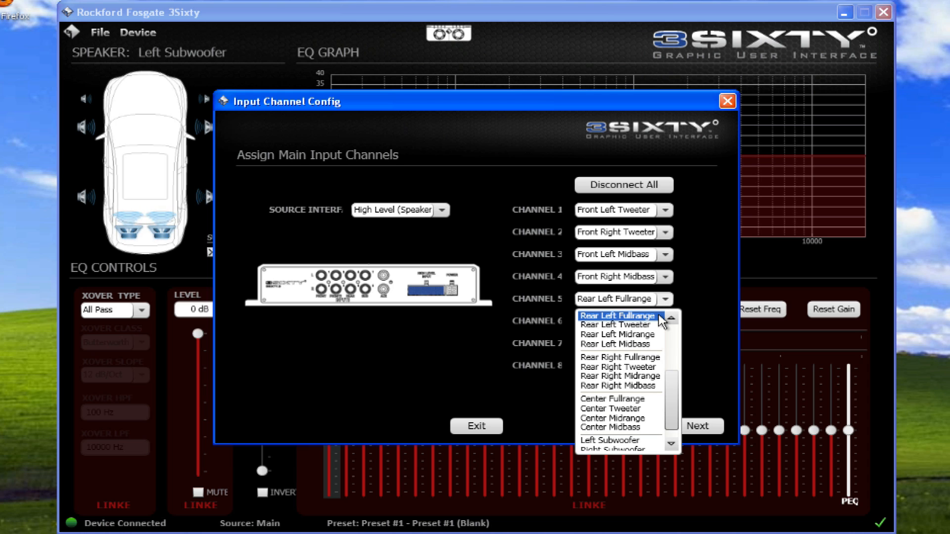
{"action": "left_click", "coordinate": [661, 320]}
{"action": "left_click", "coordinate": [664, 321]}
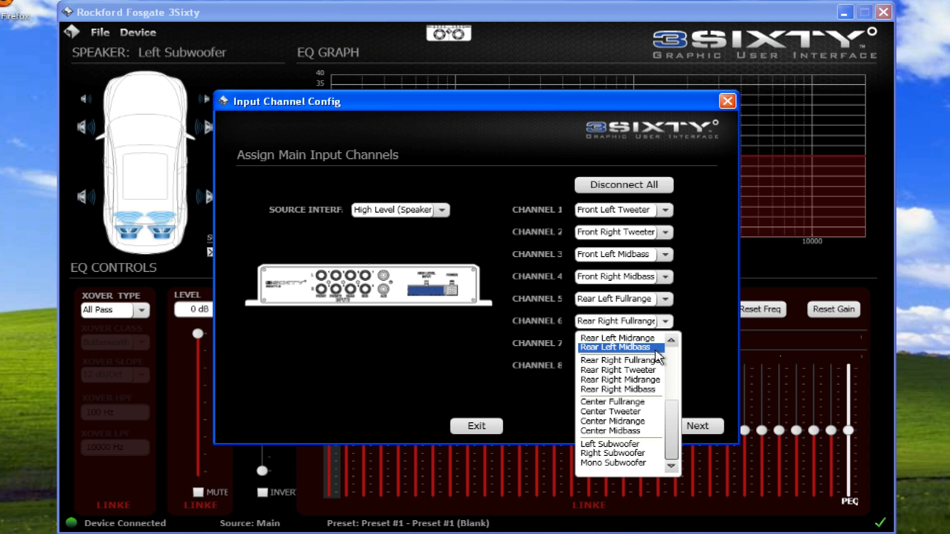
{"action": "left_click", "coordinate": [656, 366]}
{"action": "left_click", "coordinate": [665, 343]}
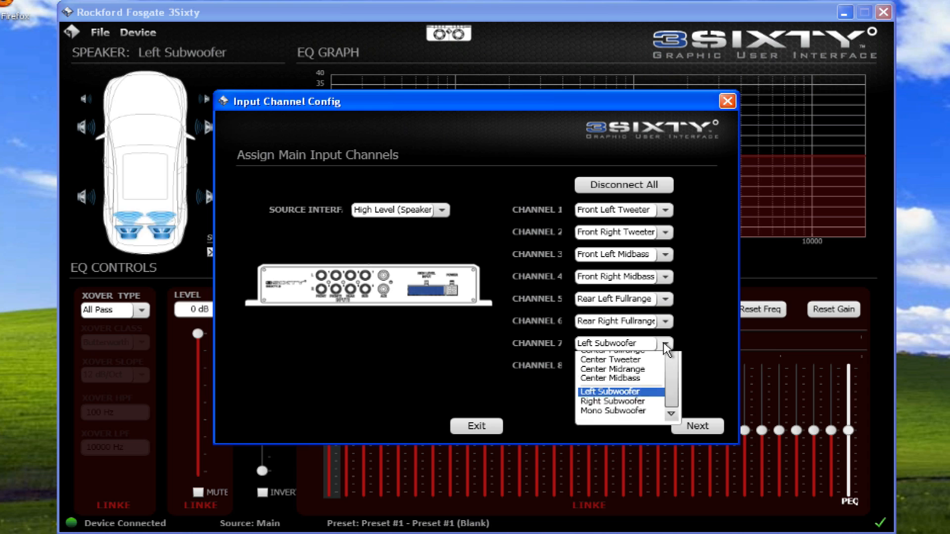
{"action": "left_click", "coordinate": [643, 466]}
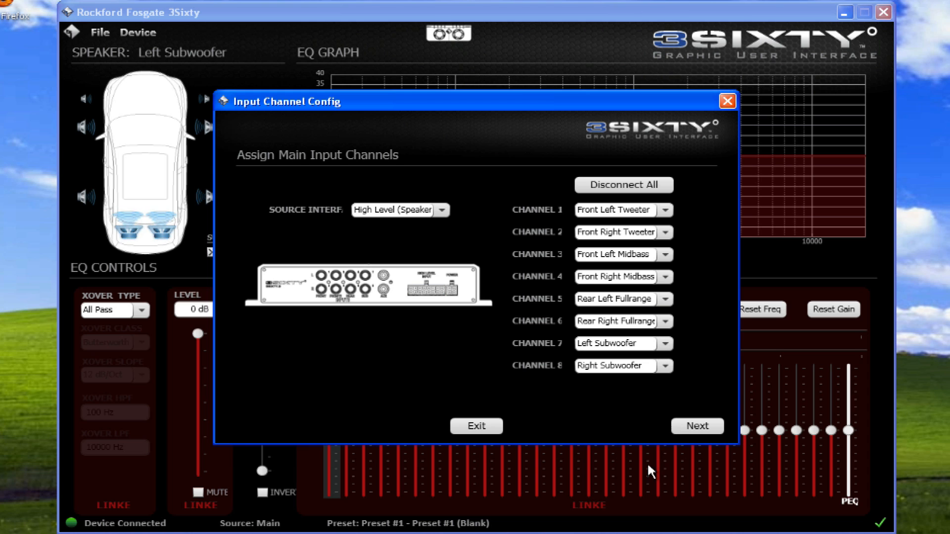
{"action": "left_click", "coordinate": [665, 365]}
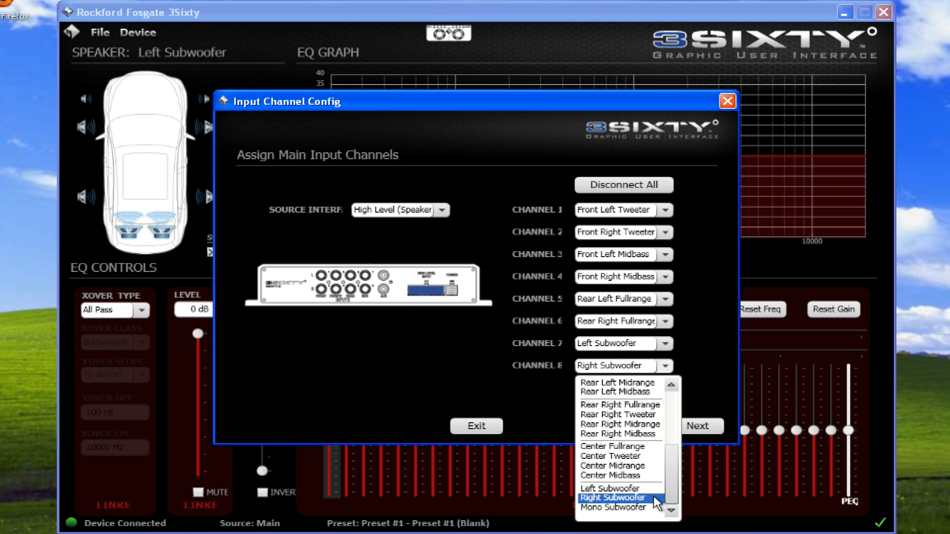
{"action": "left_click", "coordinate": [657, 502]}
{"action": "left_click", "coordinate": [680, 428]}
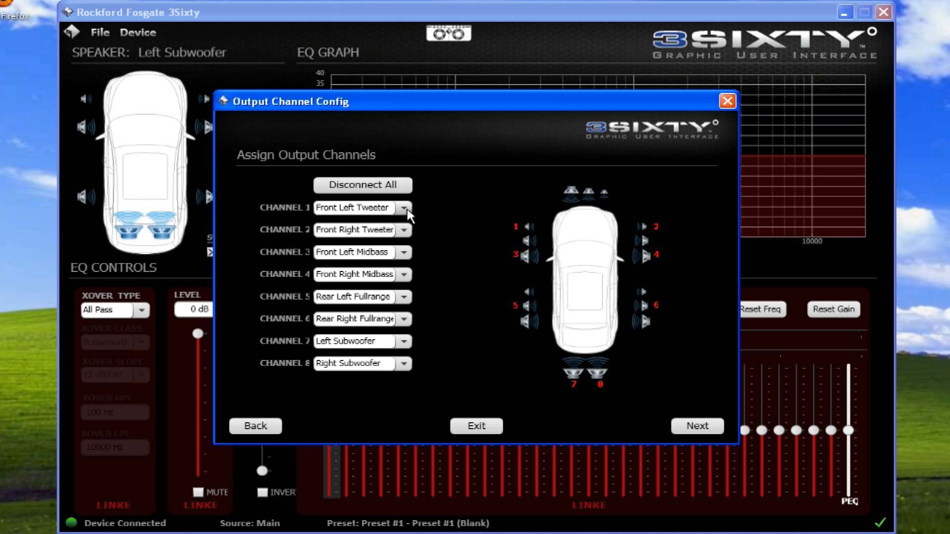
- Disconnect all output channels and assign channel 1 to Front Left Fullrange and channel 2 to Front Right Fullrange
{"action": "left_click", "coordinate": [403, 183]}
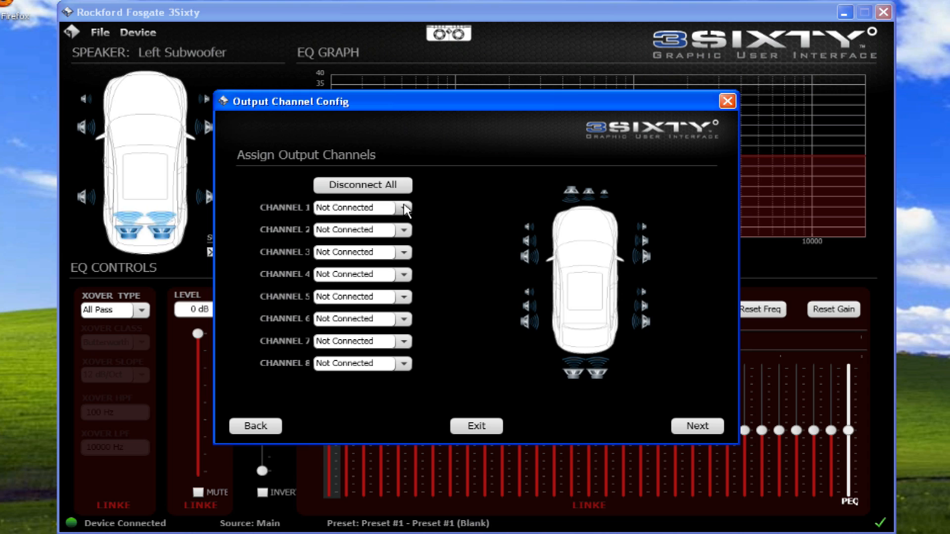
{"action": "left_click", "coordinate": [404, 208]}
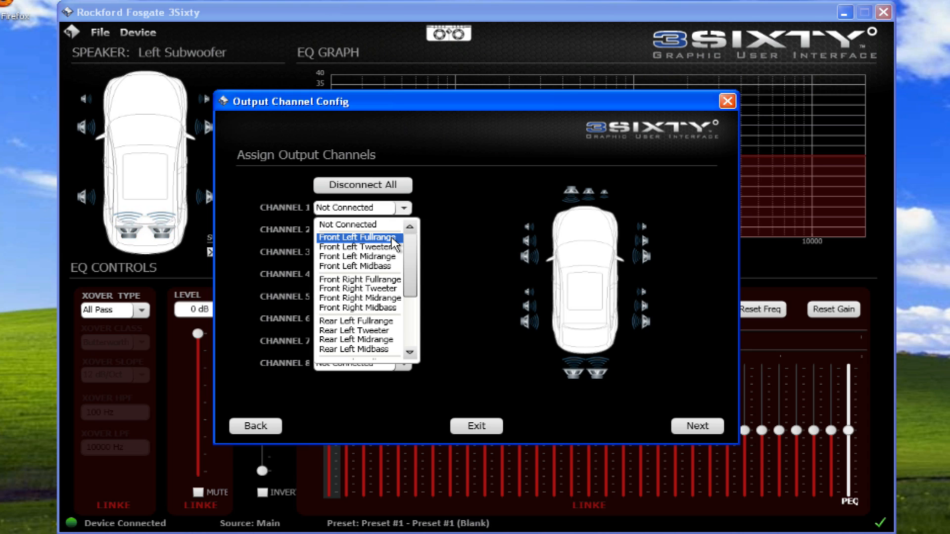
{"action": "left_click", "coordinate": [394, 238]}
{"action": "left_click", "coordinate": [403, 230]}
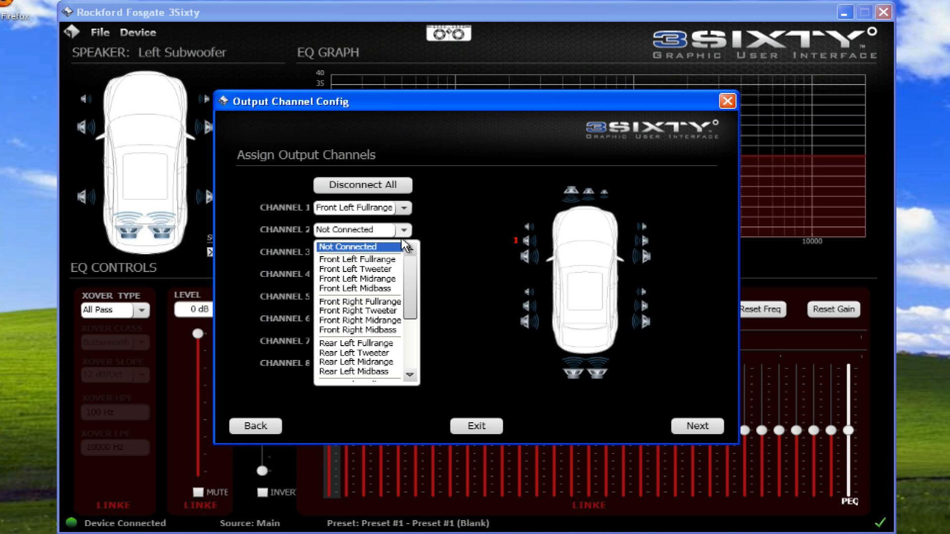
{"action": "left_click", "coordinate": [395, 301]}
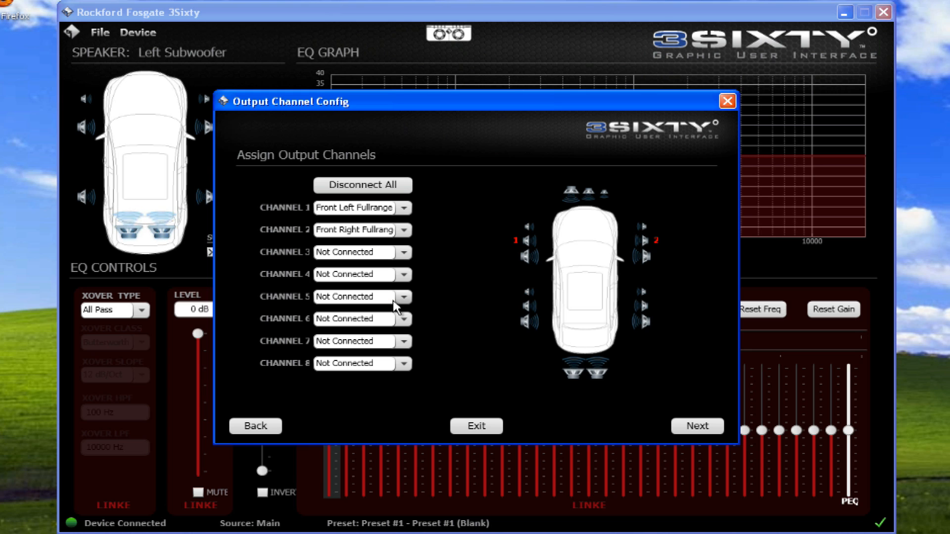
- Choose Not Connected for output channels 3 and 4
{"action": "left_click", "coordinate": [403, 253]}
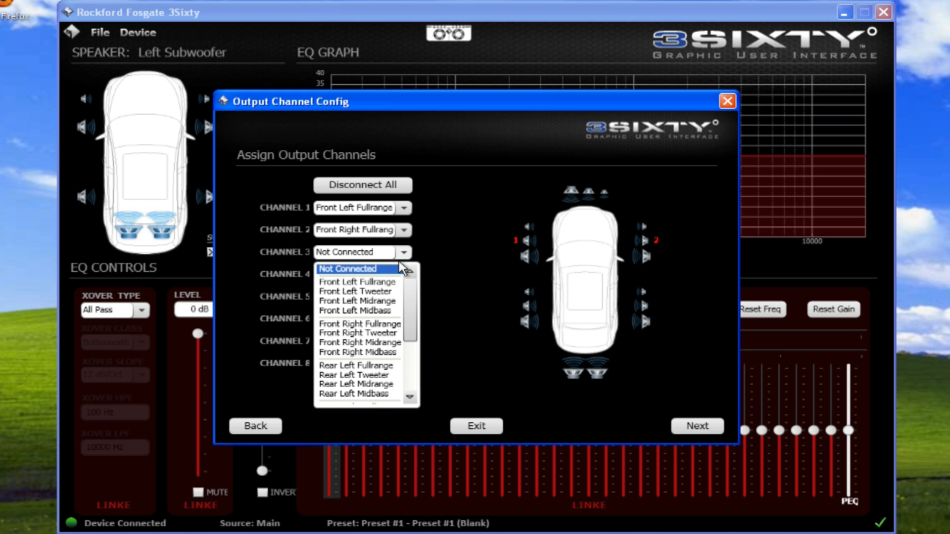
{"action": "left_click", "coordinate": [398, 270]}
{"action": "left_click", "coordinate": [403, 275]}
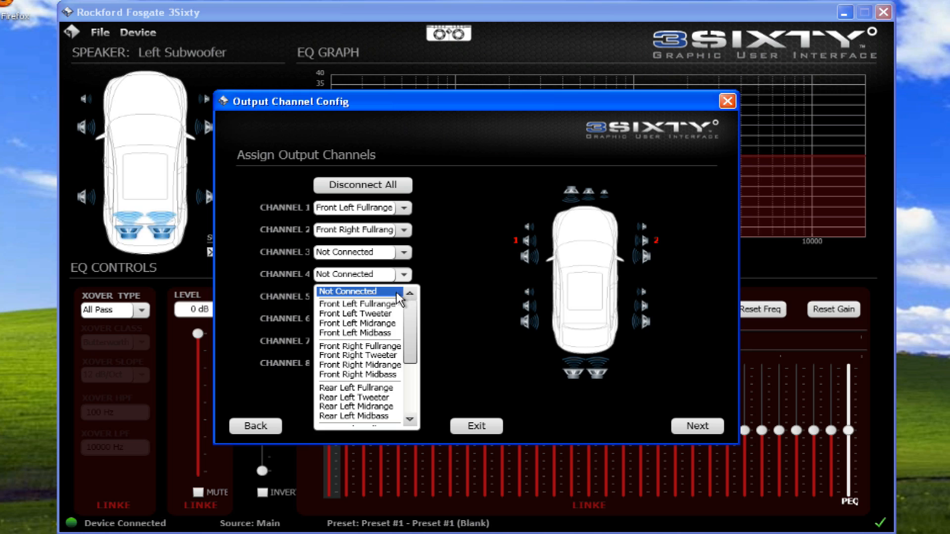
{"action": "left_click", "coordinate": [403, 292]}
- Assign output channel 5 to Rear Left Fullrange and output channel 6 to Rear Right Fullrange
{"action": "left_click", "coordinate": [404, 298]}
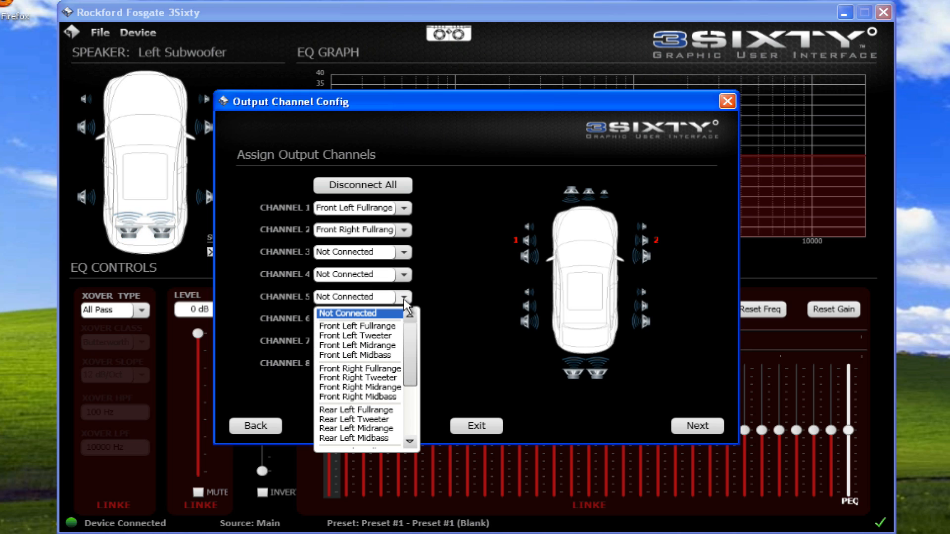
{"action": "left_click_drag", "start_coordinate": [410, 343], "coordinate": [410, 362]}
{"action": "left_click", "coordinate": [391, 377]}
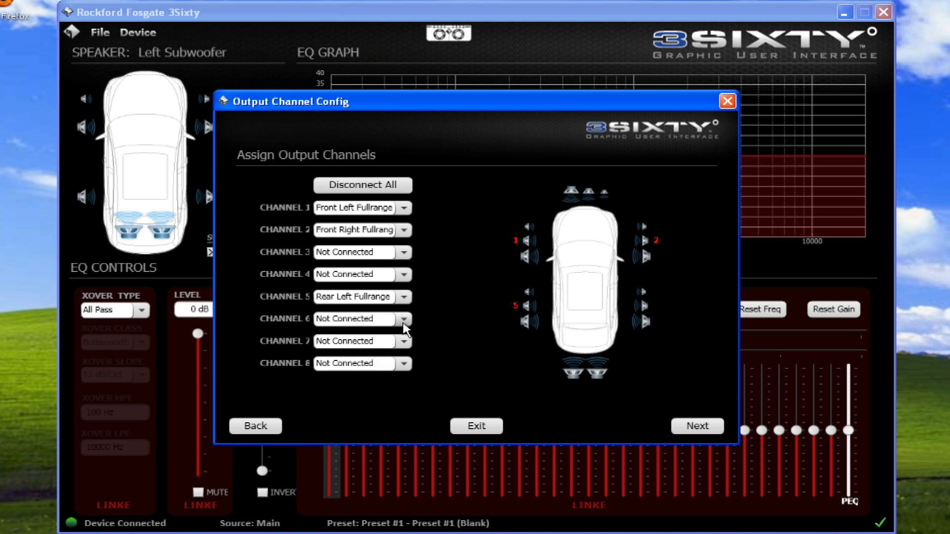
{"action": "left_click", "coordinate": [404, 319]}
{"action": "left_click_drag", "start_coordinate": [412, 353], "coordinate": [413, 402]}
{"action": "left_click", "coordinate": [390, 390]}
- Assign output channel 7 to Left Subwoofer and channel 8 to Right Subwoofer, and proceed to the input summing configuration
{"action": "left_click", "coordinate": [405, 345]}
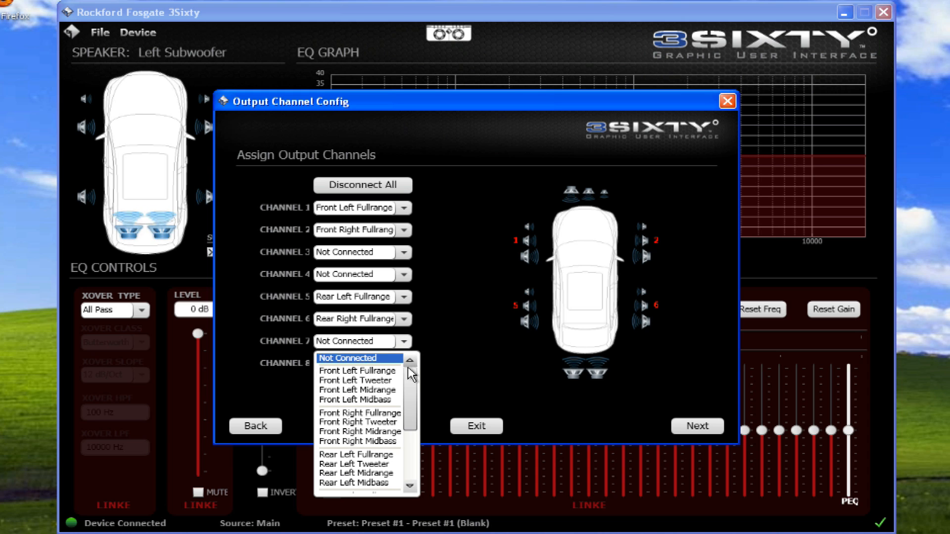
{"action": "left_click_drag", "start_coordinate": [408, 391], "coordinate": [408, 453]}
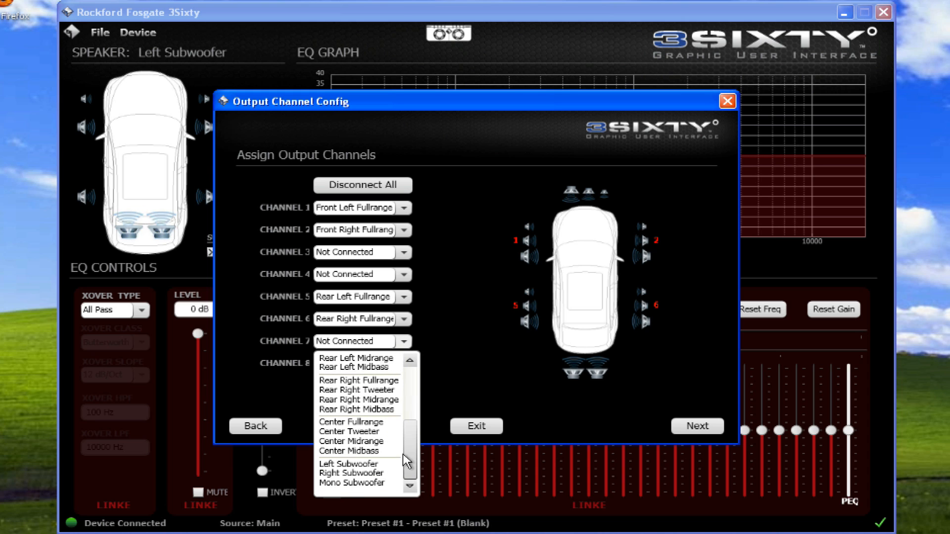
{"action": "left_click", "coordinate": [376, 465]}
{"action": "left_click", "coordinate": [405, 366]}
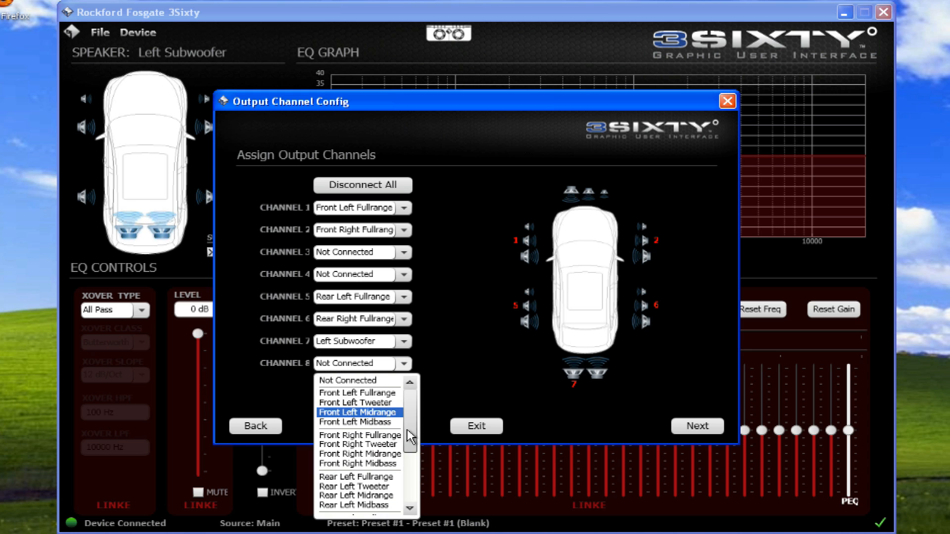
{"action": "left_click_drag", "start_coordinate": [409, 440], "coordinate": [409, 491]}
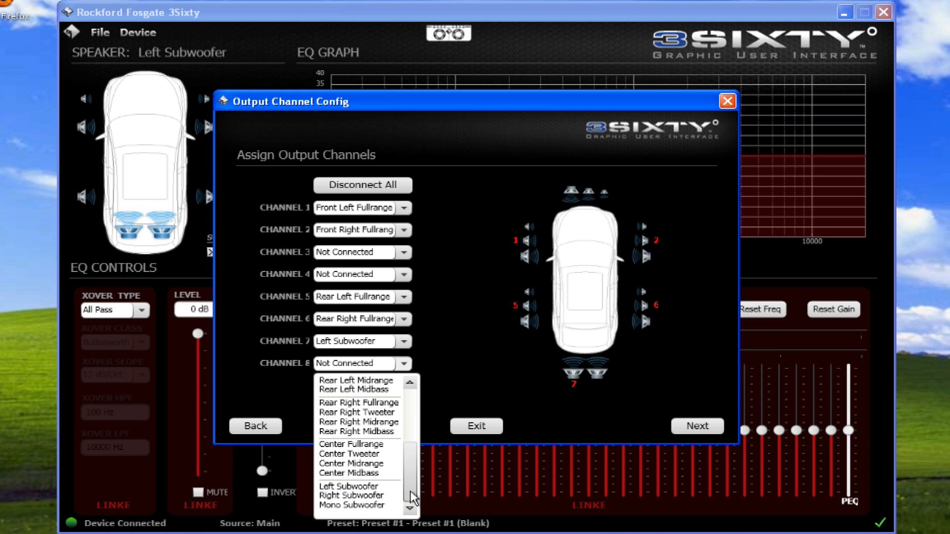
{"action": "left_click", "coordinate": [382, 496]}
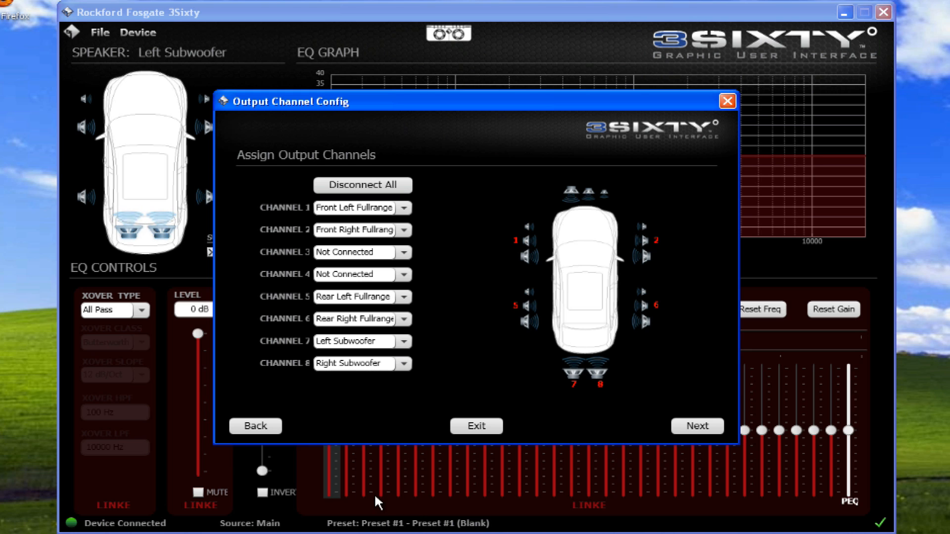
{"action": "left_click", "coordinate": [684, 428]}
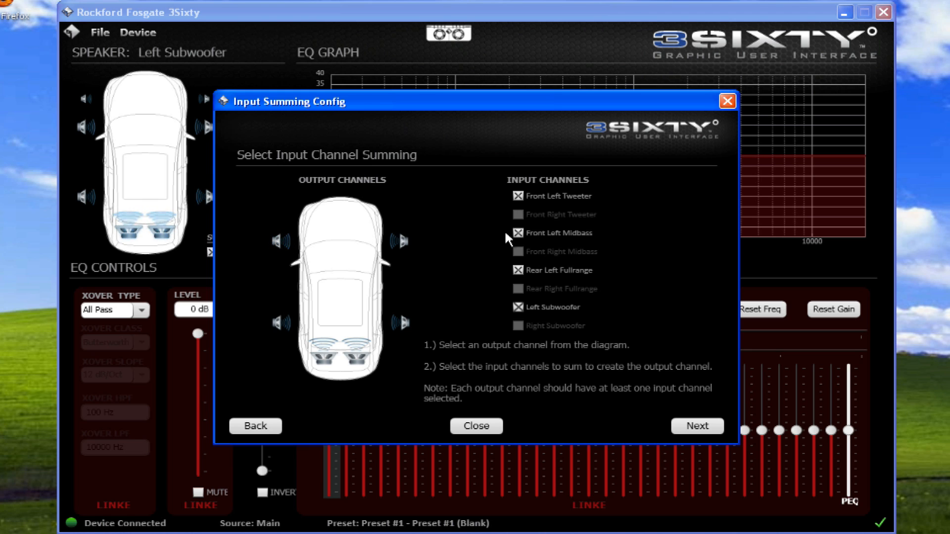
- Exclude the same-side rear fullrange and subwoofer inputs from the summing of the front left and front right output channels
{"action": "left_click", "coordinate": [516, 270]}
{"action": "left_click", "coordinate": [518, 307]}
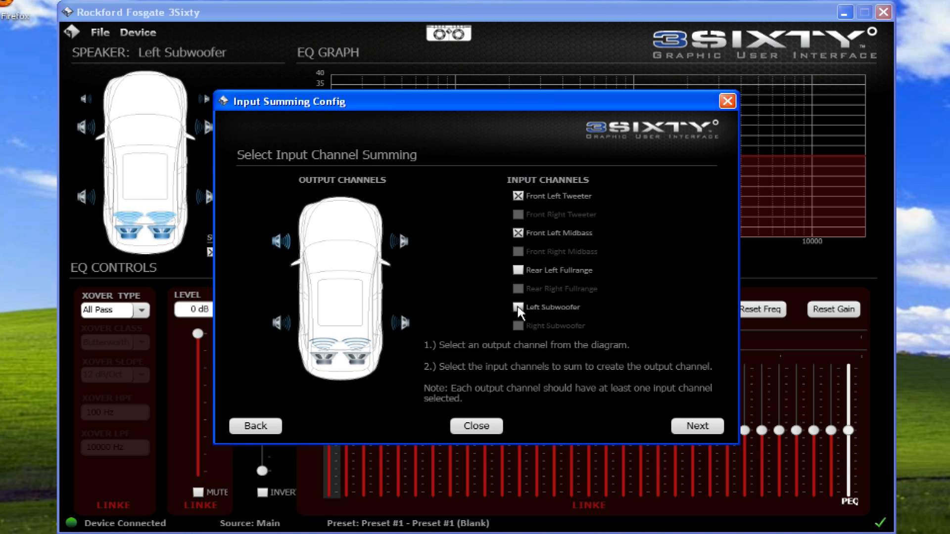
{"action": "left_click", "coordinate": [405, 241]}
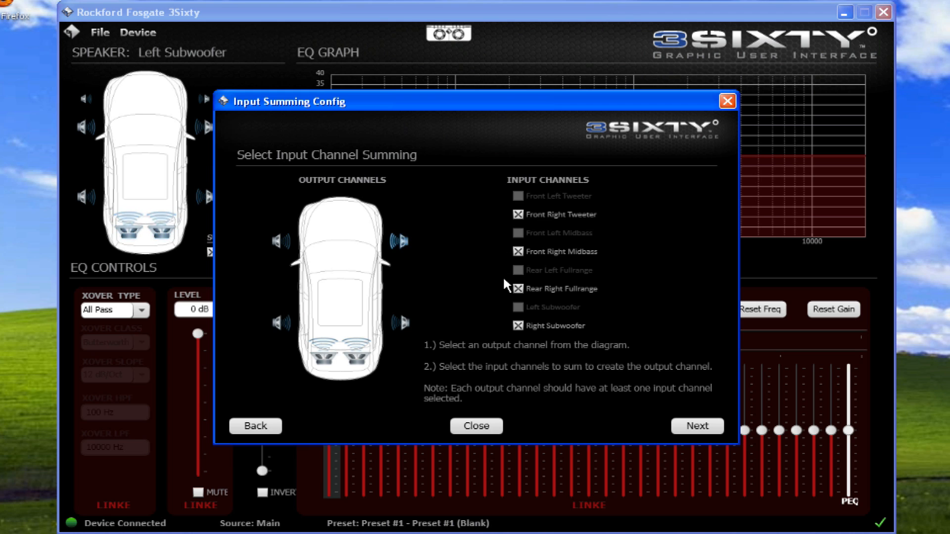
{"action": "left_click", "coordinate": [518, 288]}
{"action": "left_click", "coordinate": [517, 326]}
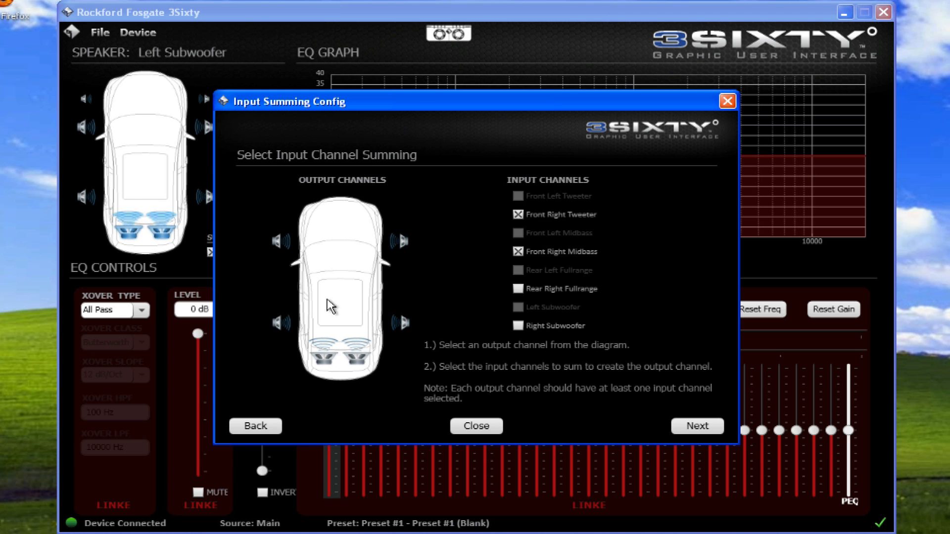
- Limit the rear left and rear right output channels' summing to the same-side rear fullrange input only
{"action": "left_click", "coordinate": [276, 322]}
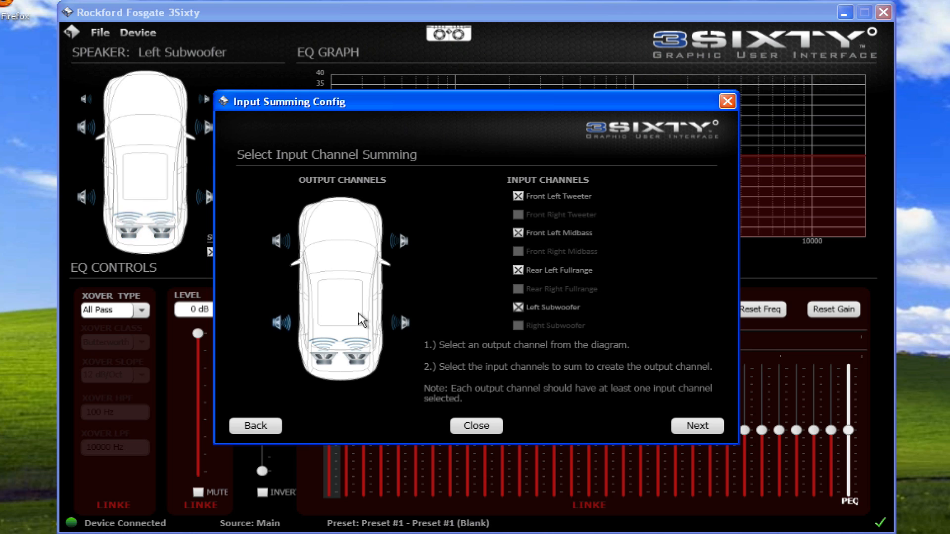
{"action": "left_click", "coordinate": [518, 196]}
{"action": "left_click", "coordinate": [518, 234]}
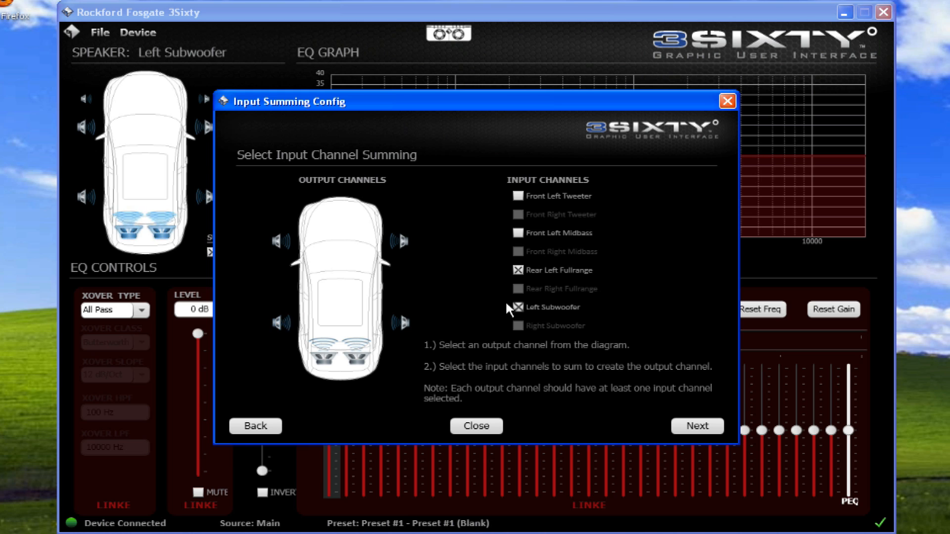
{"action": "left_click", "coordinate": [404, 321]}
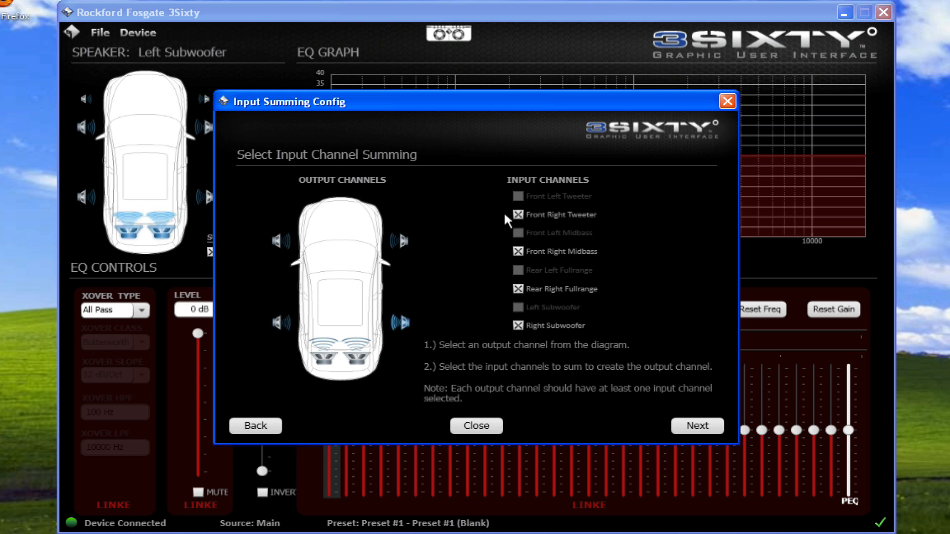
{"action": "left_click", "coordinate": [518, 215]}
{"action": "left_click", "coordinate": [517, 250]}
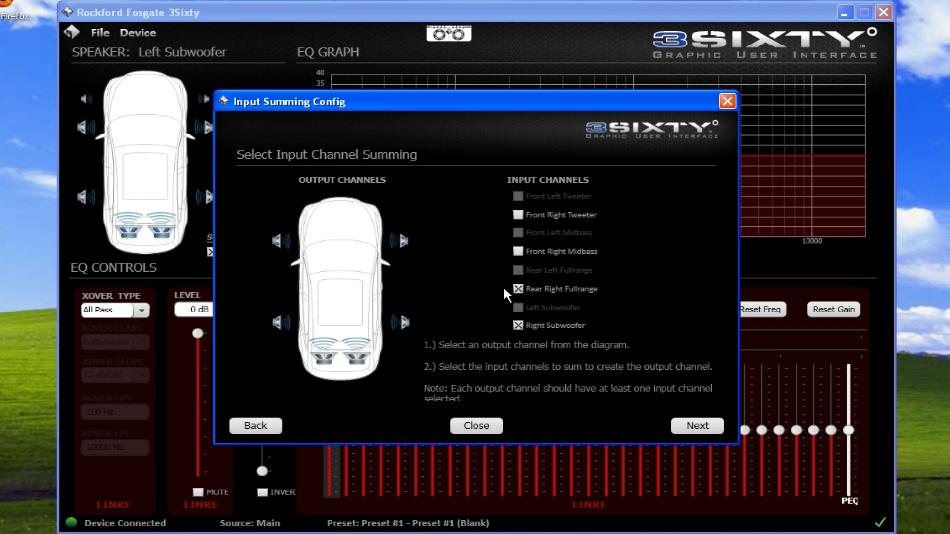
{"action": "left_click", "coordinate": [517, 325]}
- Limit each subwoofer output's summing to its same-side subwoofer input only, and proceed to the source preset assignment
{"action": "left_click", "coordinate": [324, 353]}
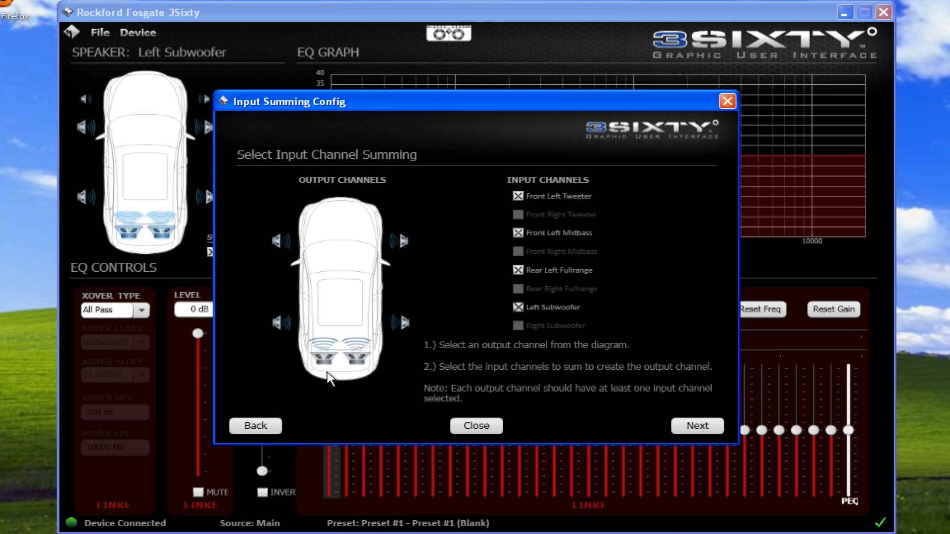
{"action": "left_click", "coordinate": [517, 197]}
{"action": "left_click", "coordinate": [517, 233]}
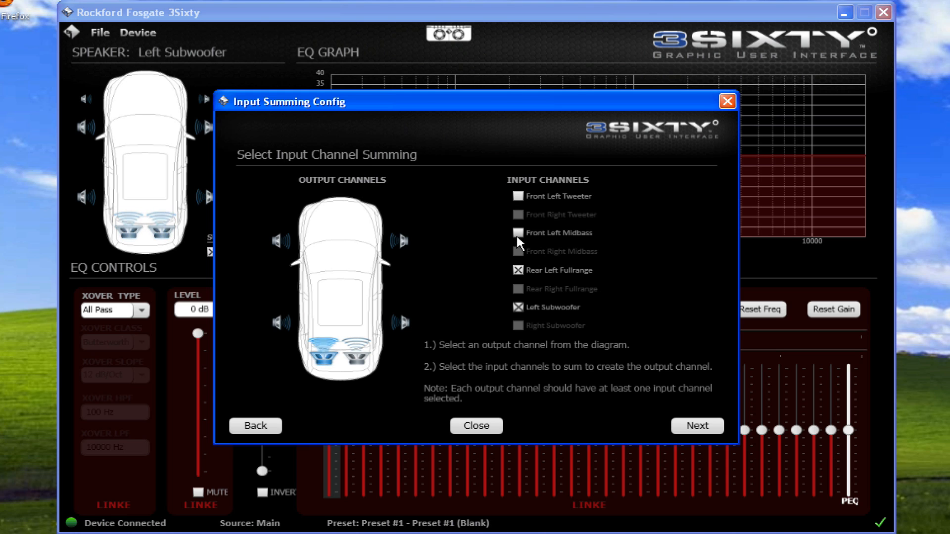
{"action": "left_click", "coordinate": [518, 270]}
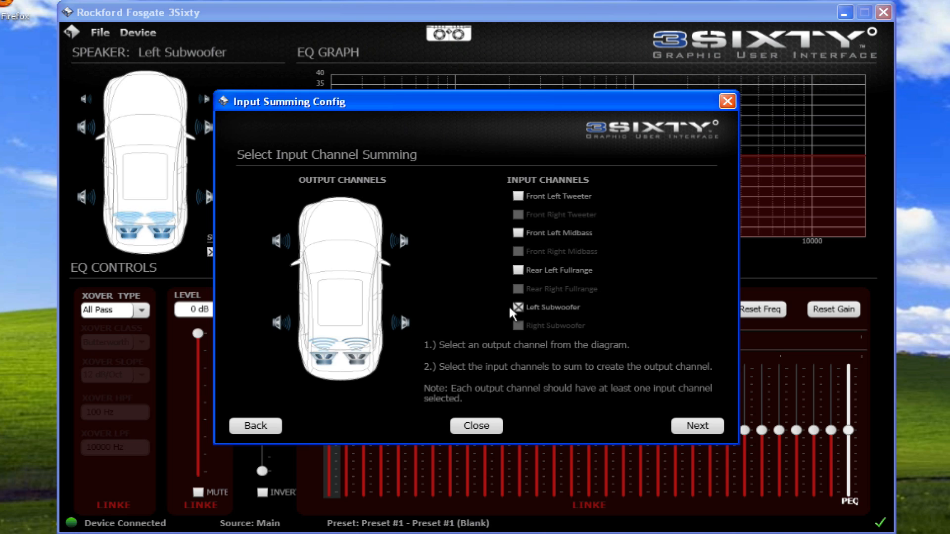
{"action": "left_click", "coordinate": [366, 359]}
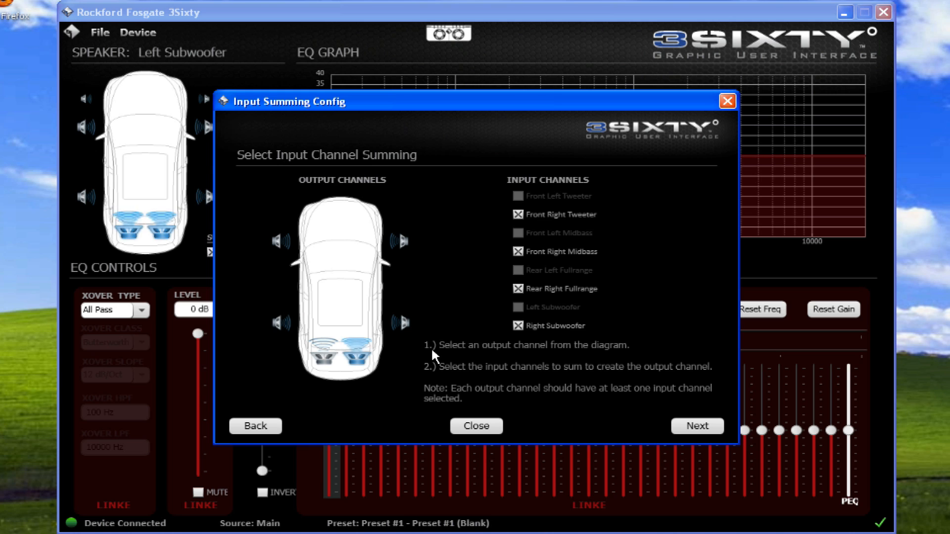
{"action": "left_click", "coordinate": [518, 214]}
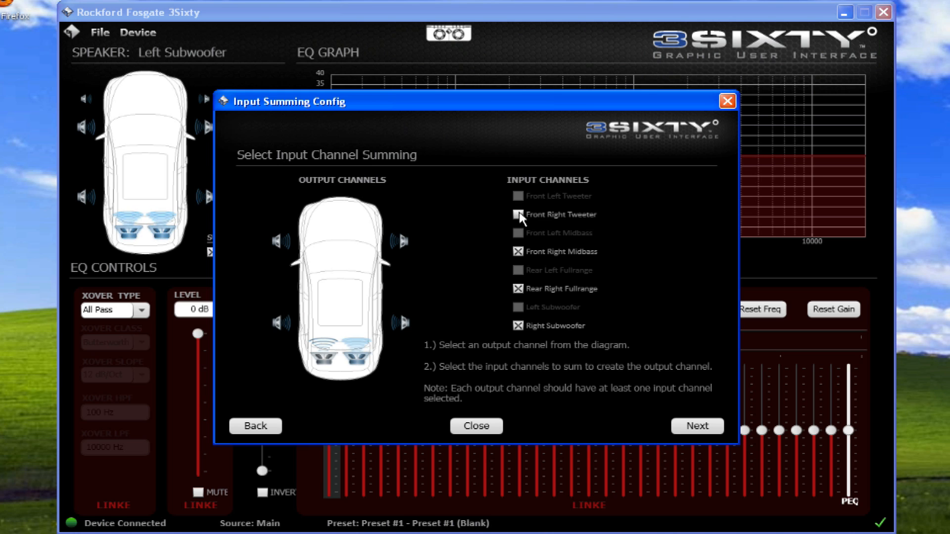
{"action": "left_click", "coordinate": [518, 251]}
{"action": "left_click", "coordinate": [518, 289]}
{"action": "left_click", "coordinate": [681, 426]}
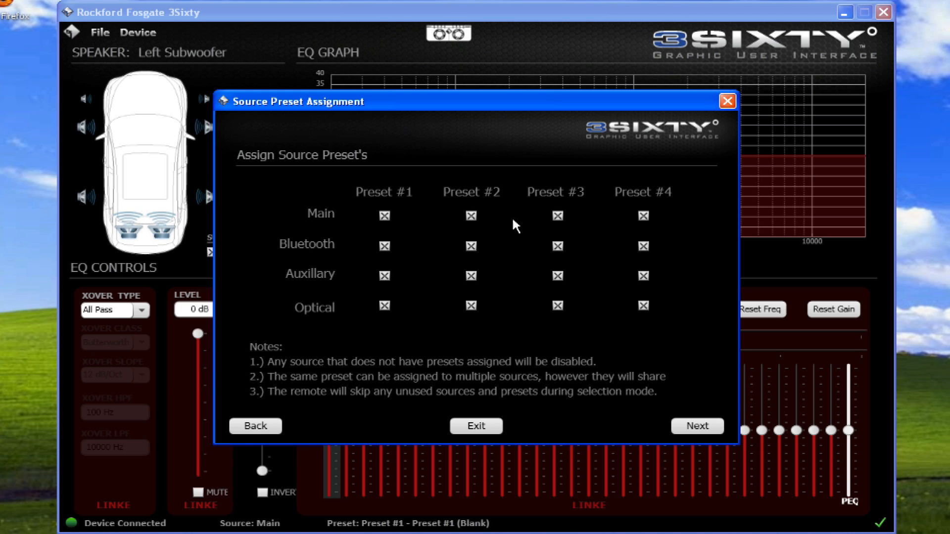
- Assign only Presets #1 and #2 to the Main source and only Presets #3 and #4 to Bluetooth
{"action": "left_click", "coordinate": [557, 217]}
{"action": "left_click", "coordinate": [641, 215]}
{"action": "left_click", "coordinate": [384, 246]}
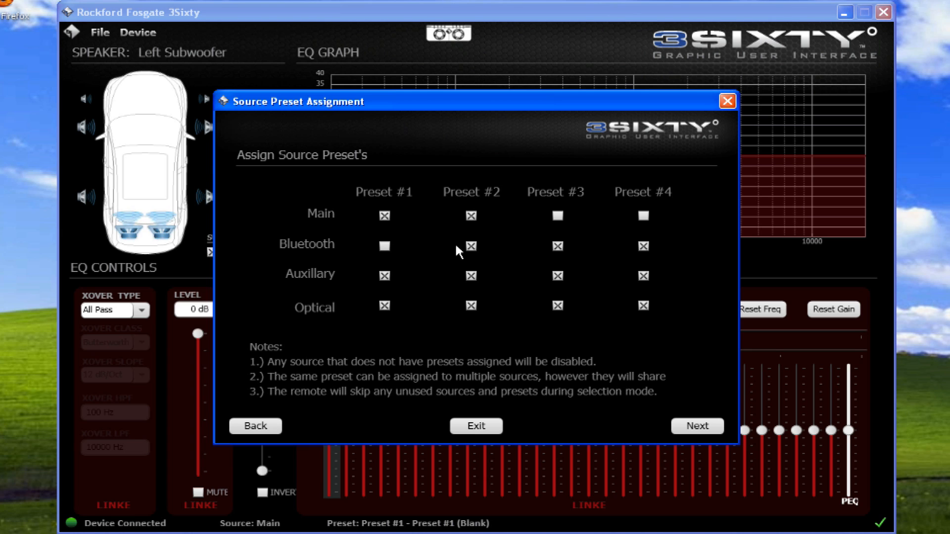
{"action": "left_click", "coordinate": [471, 246]}
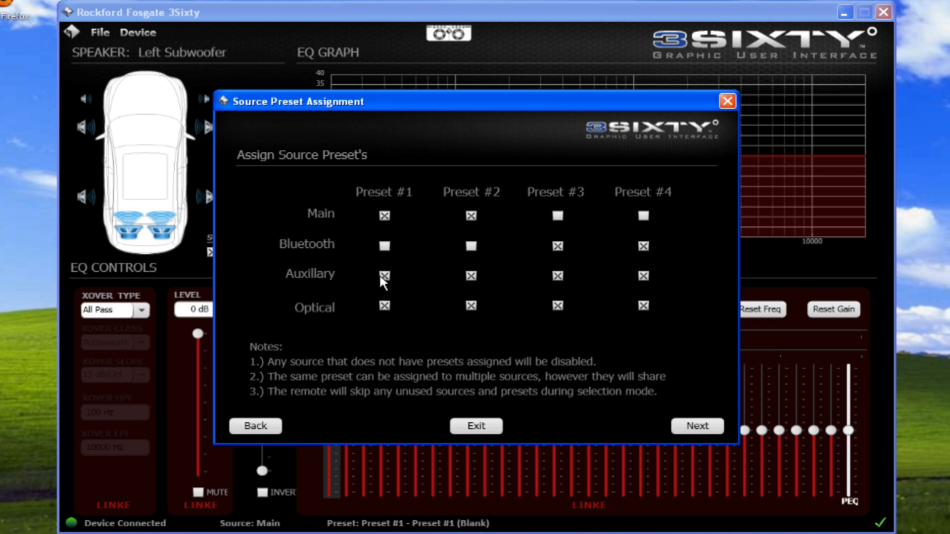
- Disable the Auxiliary and Optical sources by unassigning all four presets from each, and proceed to the input level setup
{"action": "left_click", "coordinate": [471, 275]}
{"action": "left_click", "coordinate": [643, 276]}
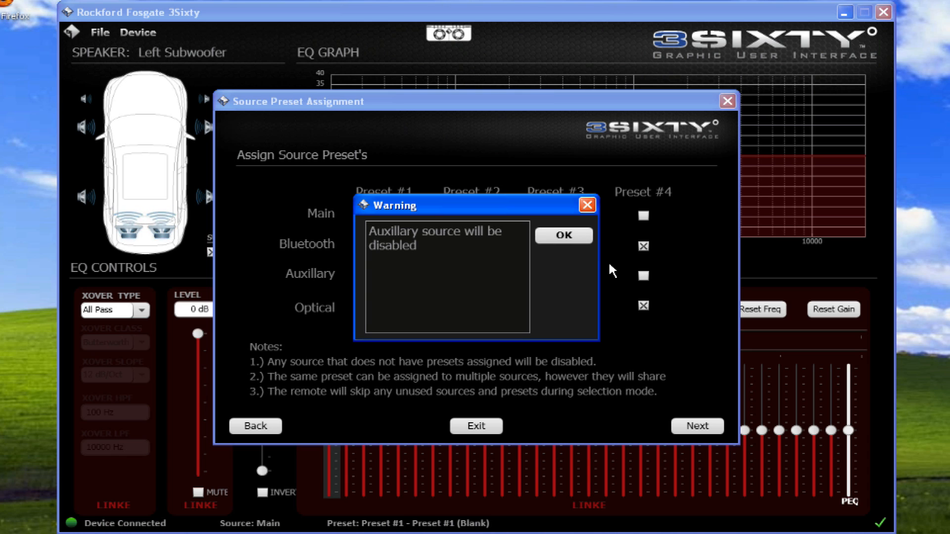
{"action": "left_click", "coordinate": [566, 238]}
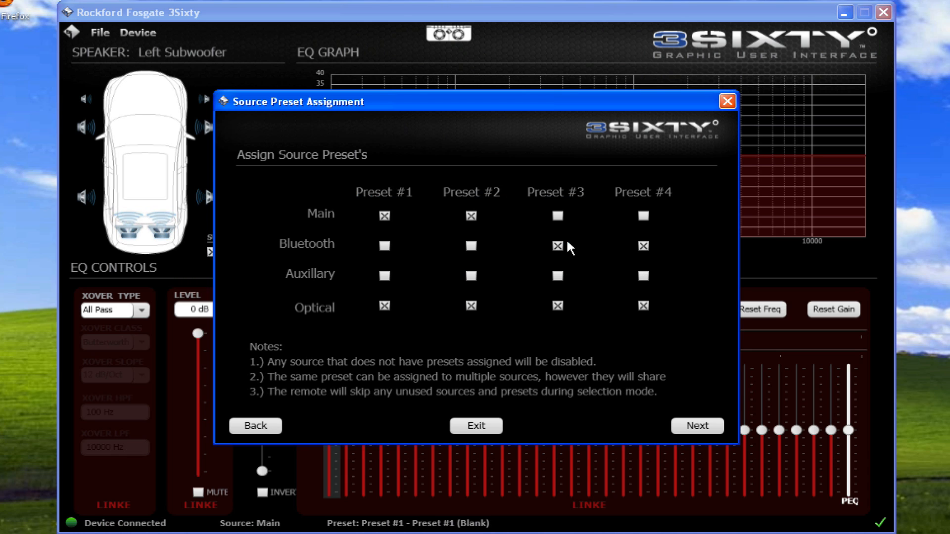
{"action": "left_click", "coordinate": [386, 306]}
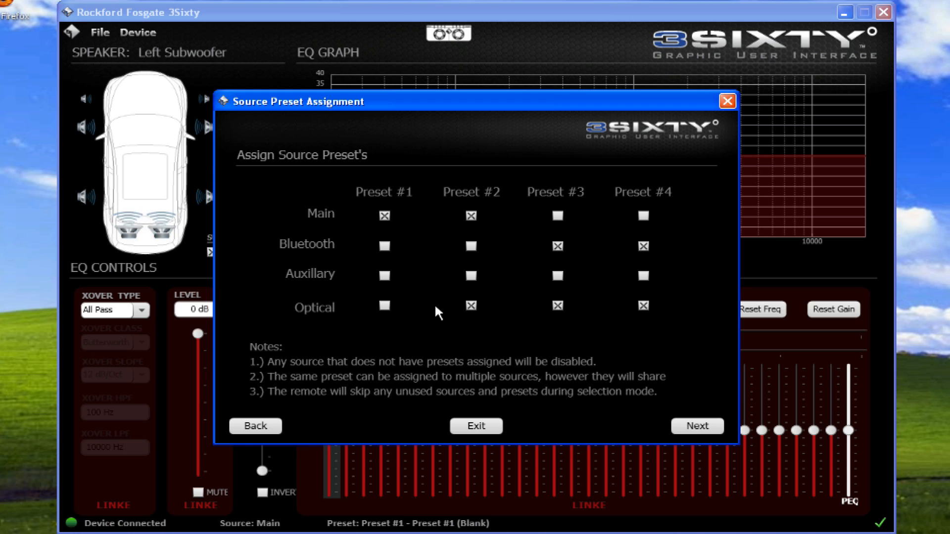
{"action": "left_click", "coordinate": [471, 305]}
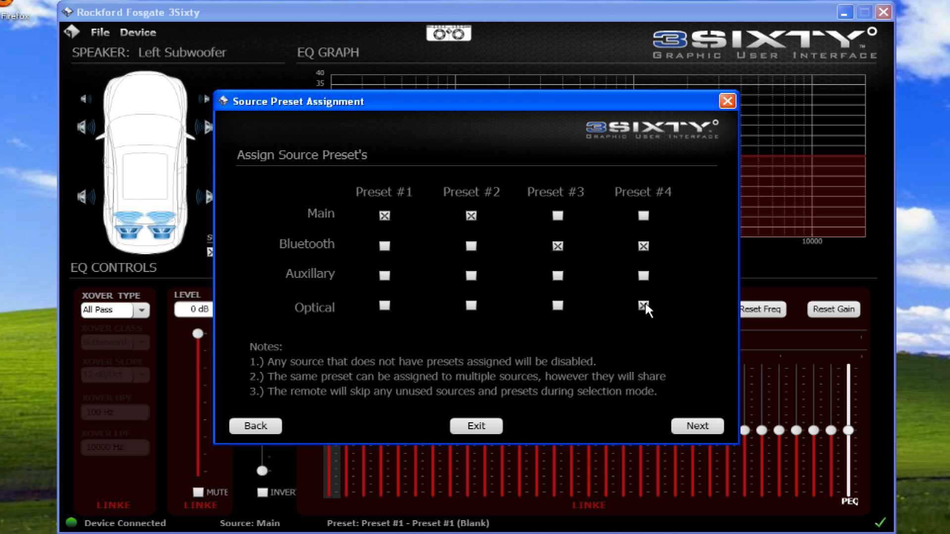
{"action": "left_click", "coordinate": [643, 306]}
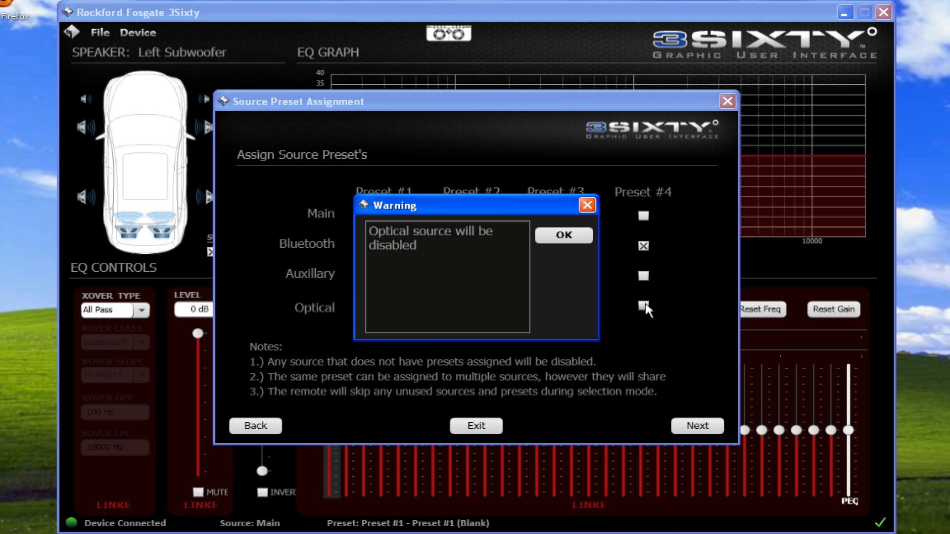
{"action": "left_click", "coordinate": [561, 237]}
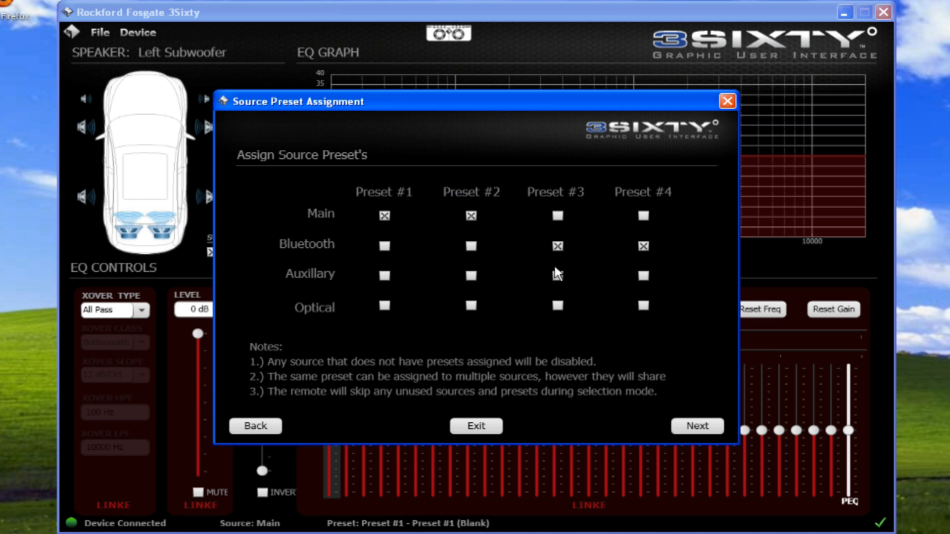
{"action": "left_click", "coordinate": [686, 429]}
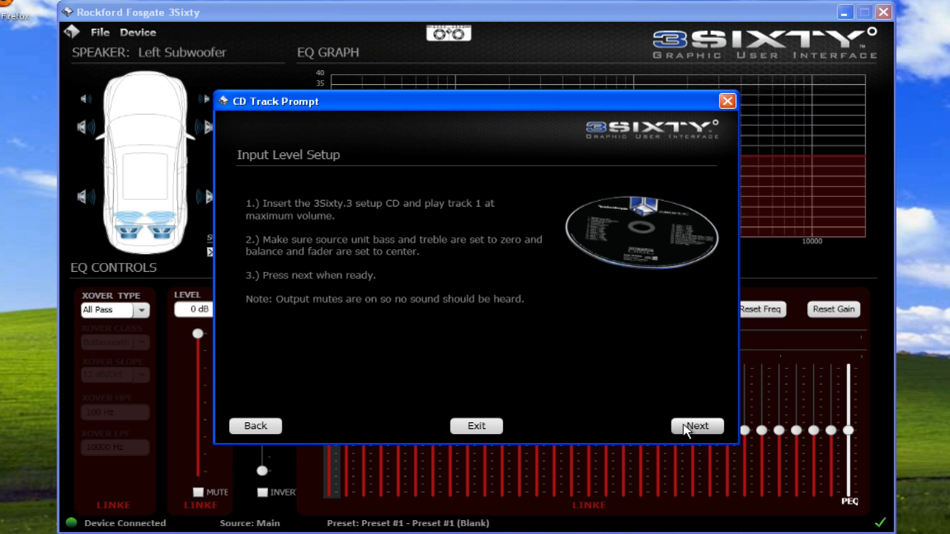
- Continue past the source level meters and auto-range the input attenuators for all channels
{"action": "left_click", "coordinate": [685, 429]}
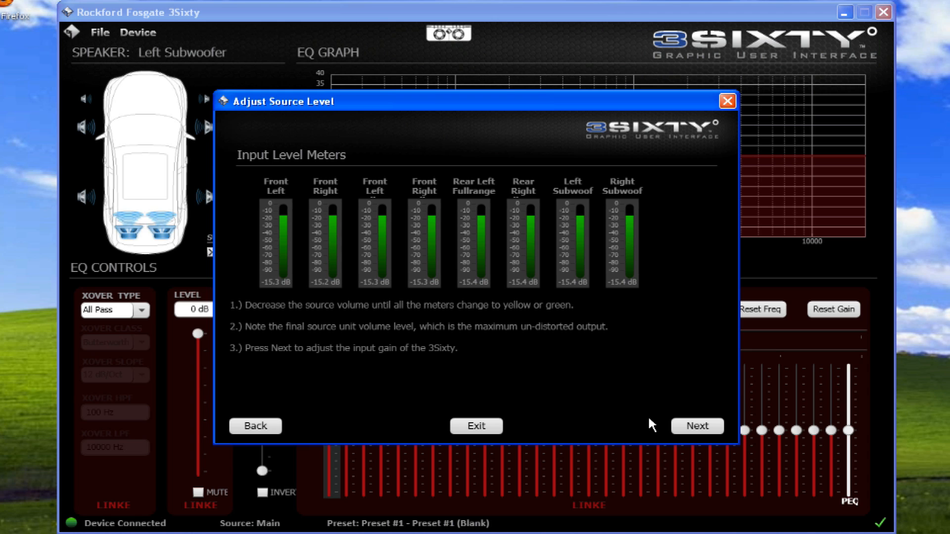
{"action": "left_click", "coordinate": [683, 428]}
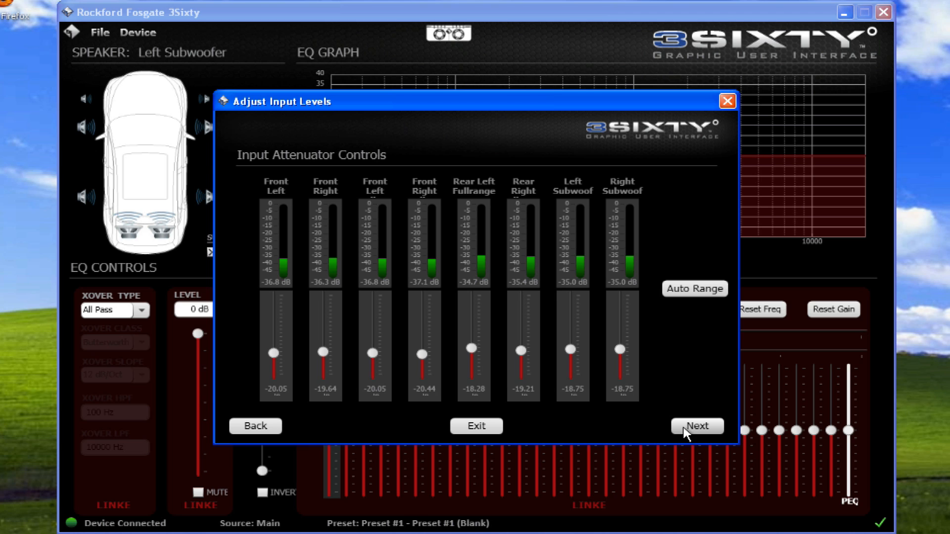
{"action": "left_click", "coordinate": [688, 290]}
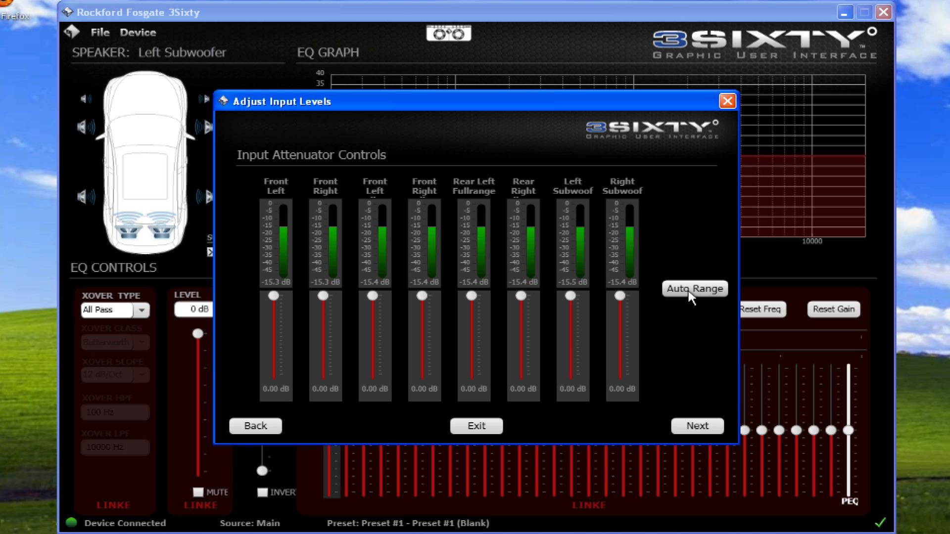
{"action": "left_click", "coordinate": [684, 430]}
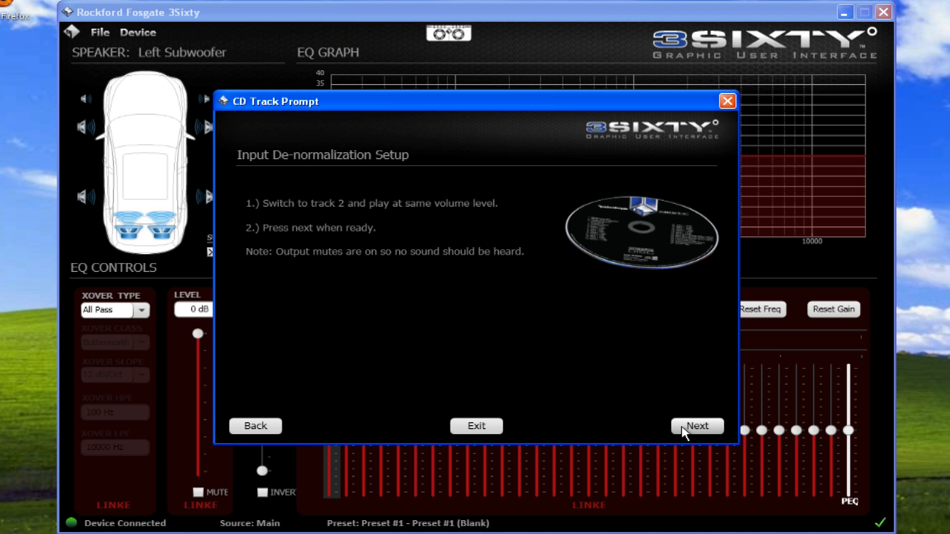
- Auto-normalize the source unit response with Input Chans plotted, and finish the device setup
{"action": "left_click", "coordinate": [682, 428]}
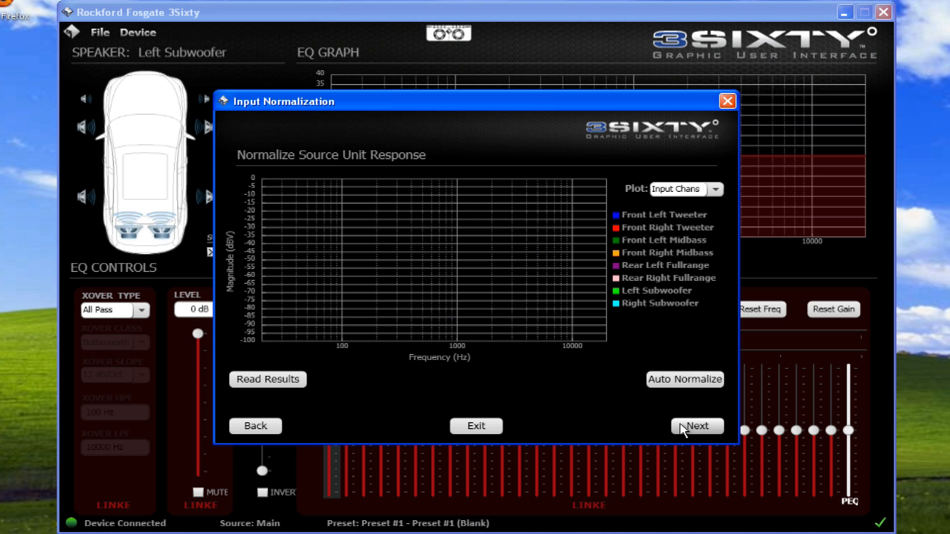
{"action": "left_click", "coordinate": [714, 190]}
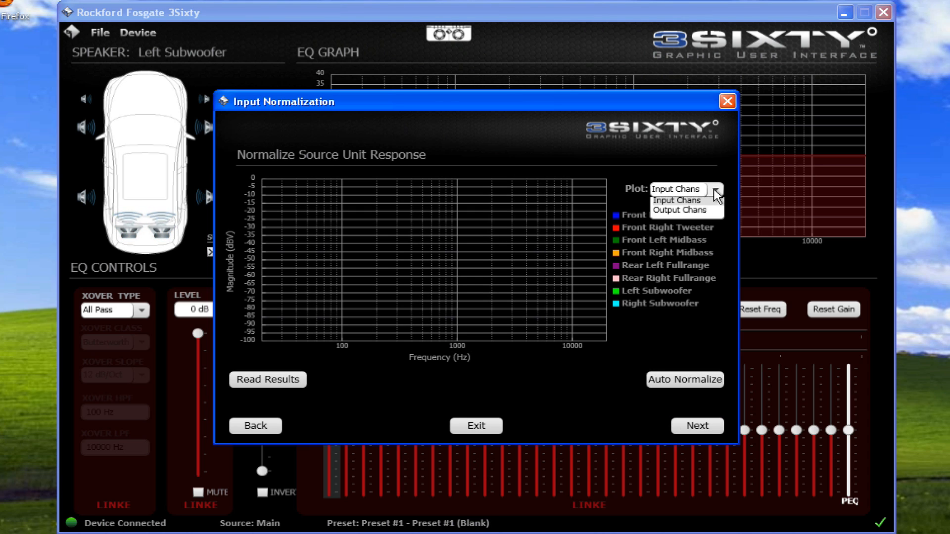
{"action": "left_click", "coordinate": [701, 205]}
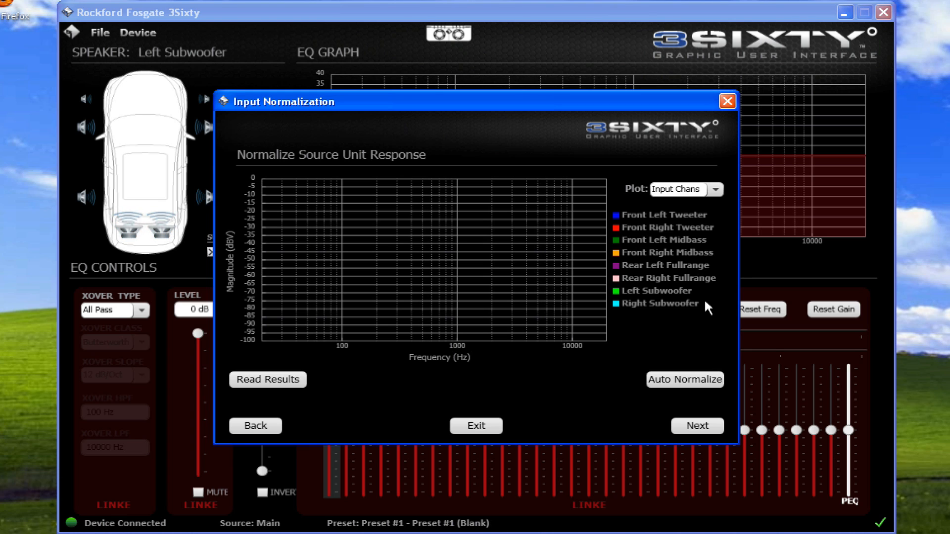
{"action": "left_click", "coordinate": [673, 385]}
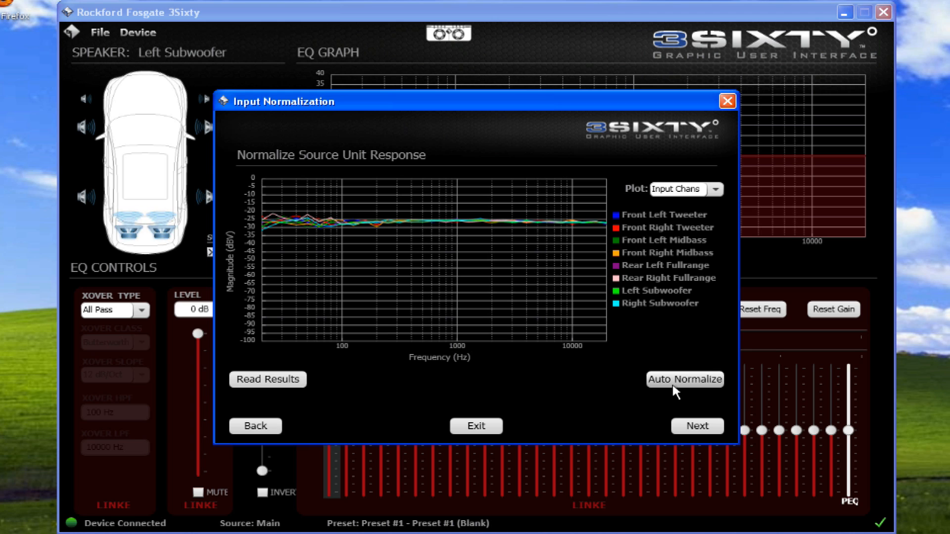
{"action": "left_click", "coordinate": [677, 426]}
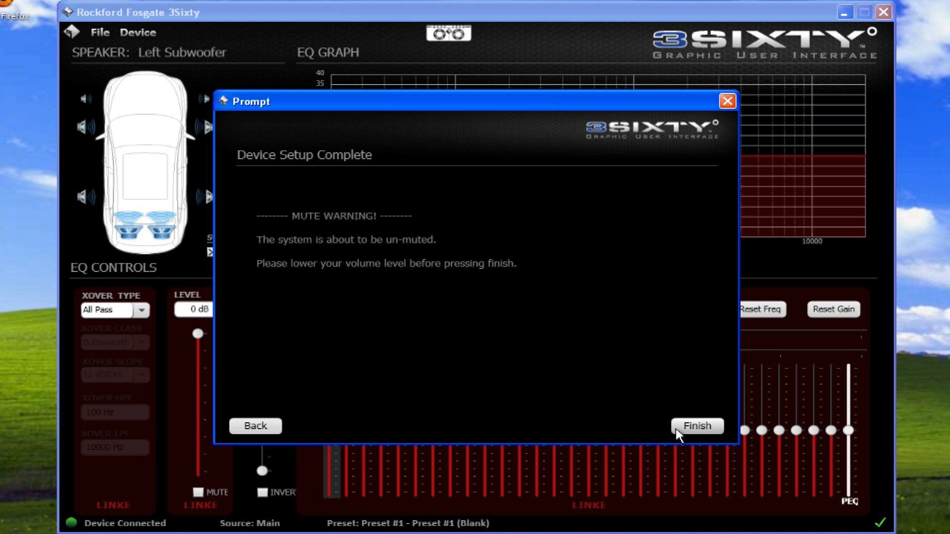
{"action": "left_click", "coordinate": [678, 428]}
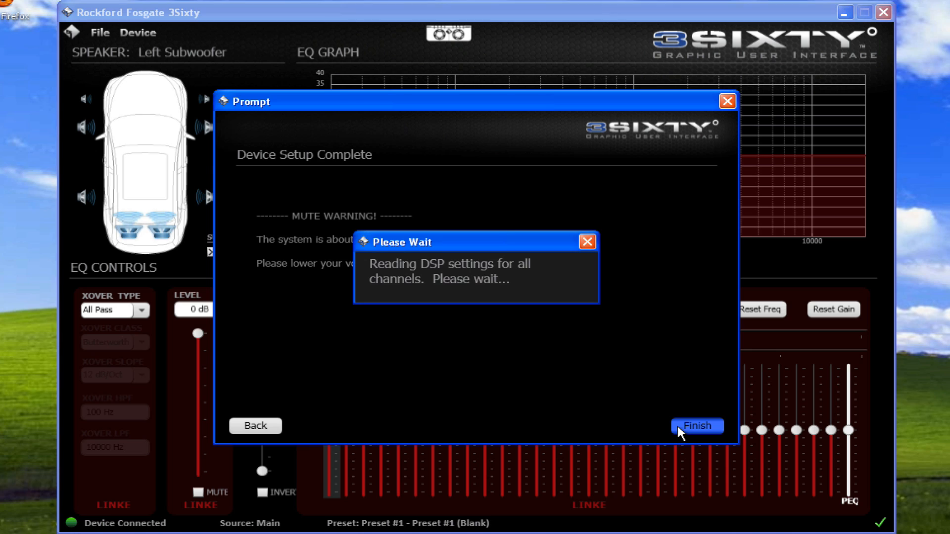